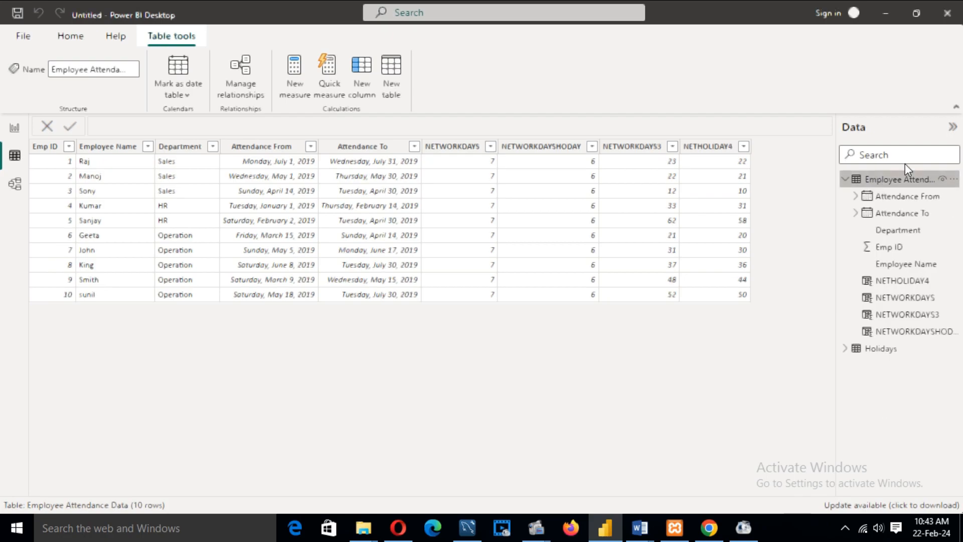
# - View the rows of the Holidays table and return to the Employee Attendance Data table
pyautogui.click(875, 350)
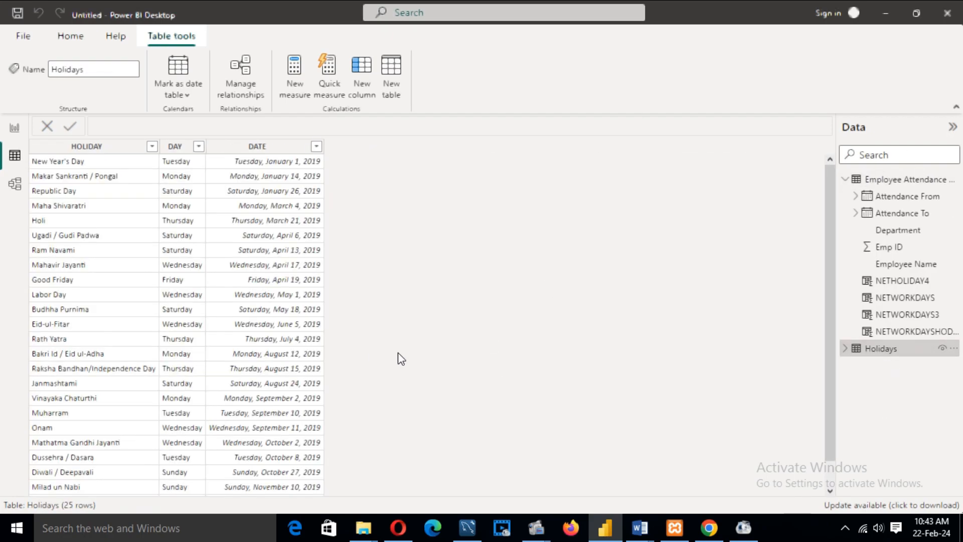
pyautogui.click(885, 179)
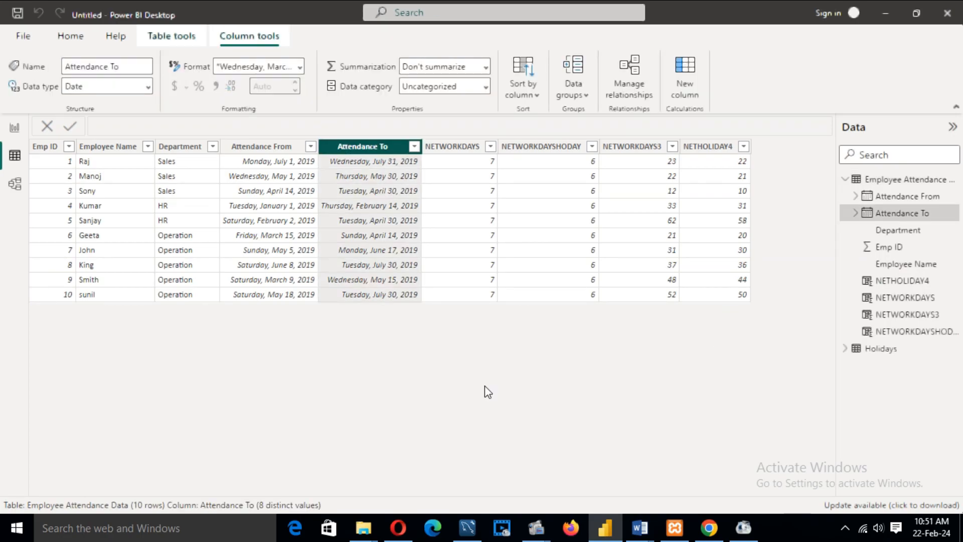
# - Examine the start date, end date and weekend arguments in the NETWORKDAYS column's formula, checking the date range against the system calendar
pyautogui.click(449, 146)
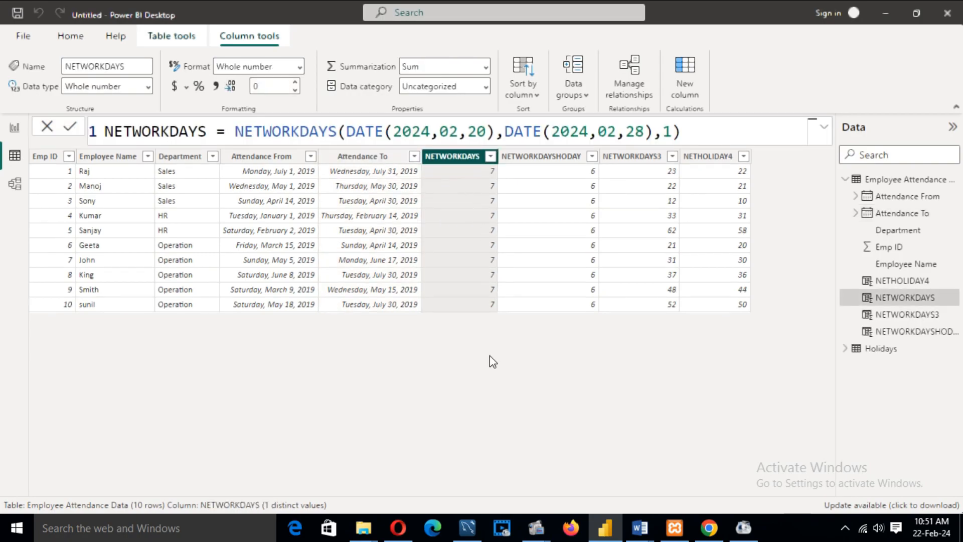
pyautogui.moveTo(108, 126); pyautogui.dragTo(173, 125)
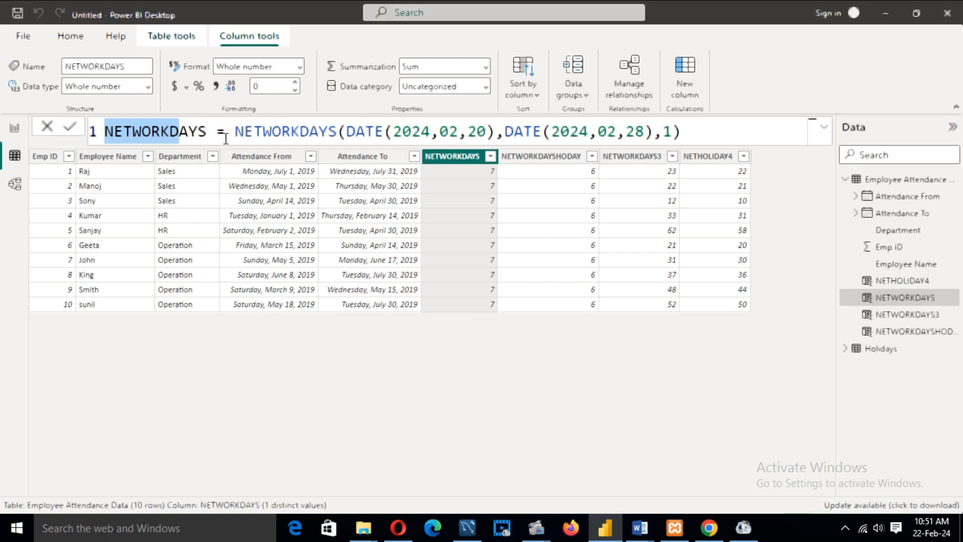
pyautogui.moveTo(239, 133); pyautogui.dragTo(487, 133)
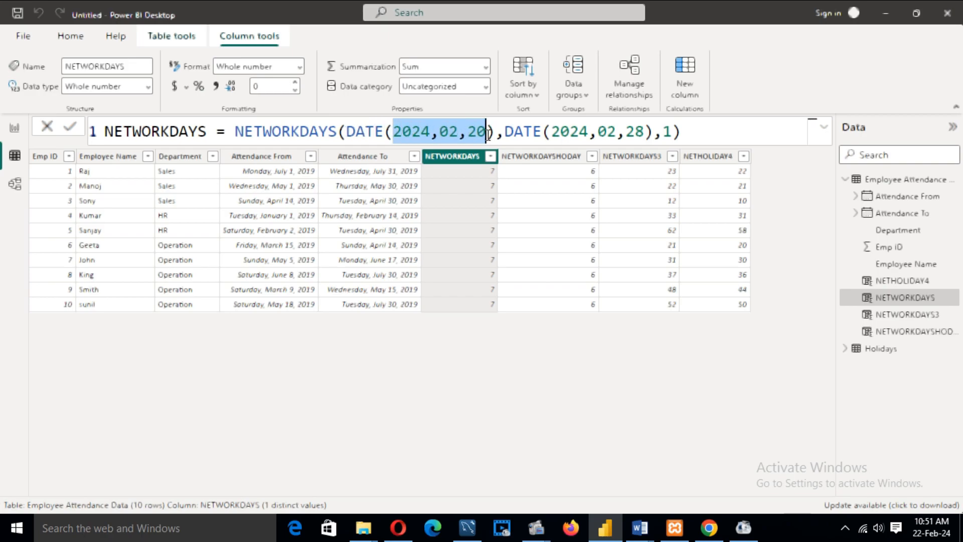
pyautogui.moveTo(550, 132); pyautogui.dragTo(646, 132)
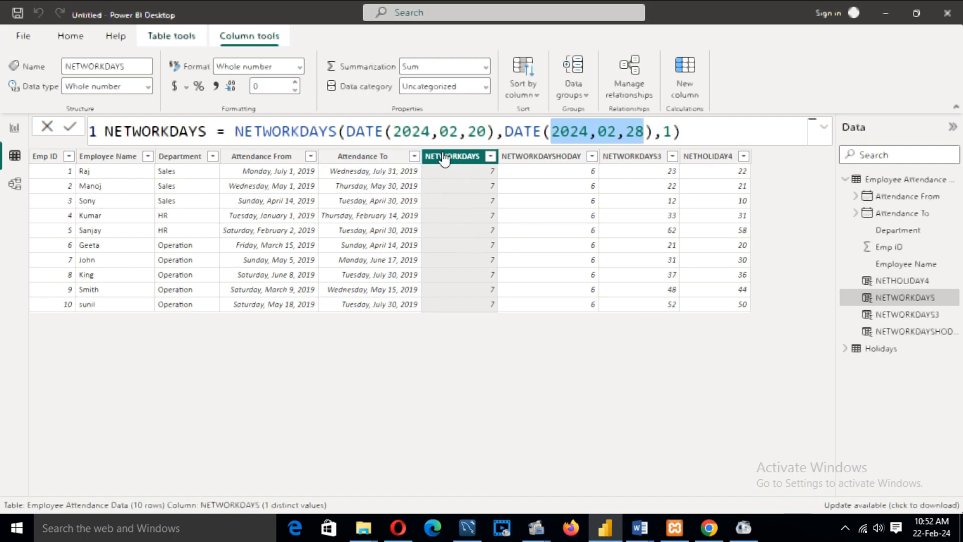
pyautogui.moveTo(396, 130); pyautogui.dragTo(494, 130)
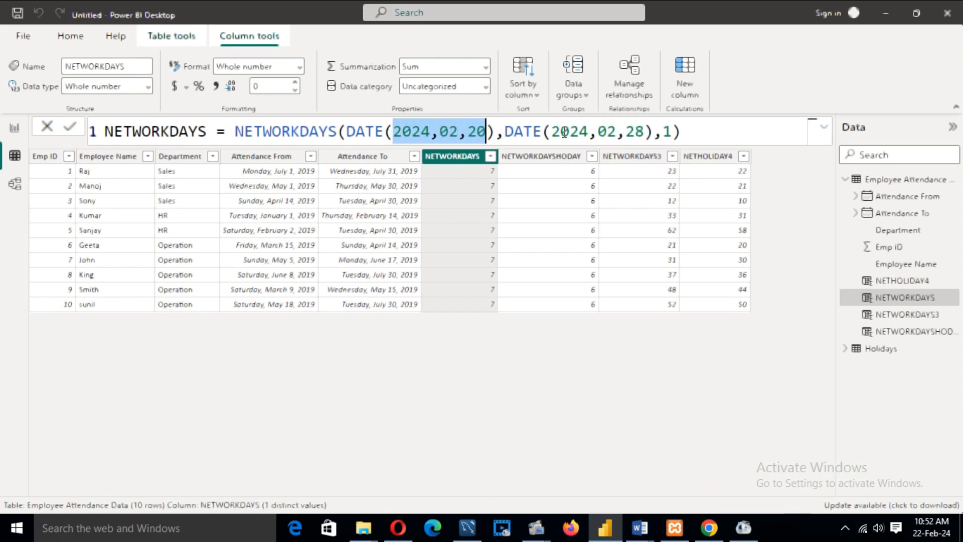
pyautogui.moveTo(553, 132); pyautogui.dragTo(654, 132)
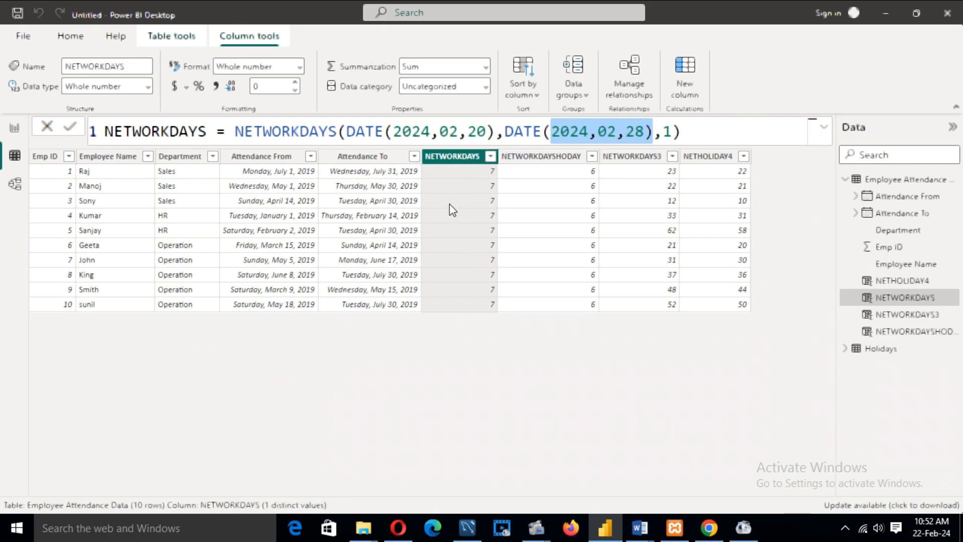
pyautogui.moveTo(662, 131); pyautogui.dragTo(673, 132)
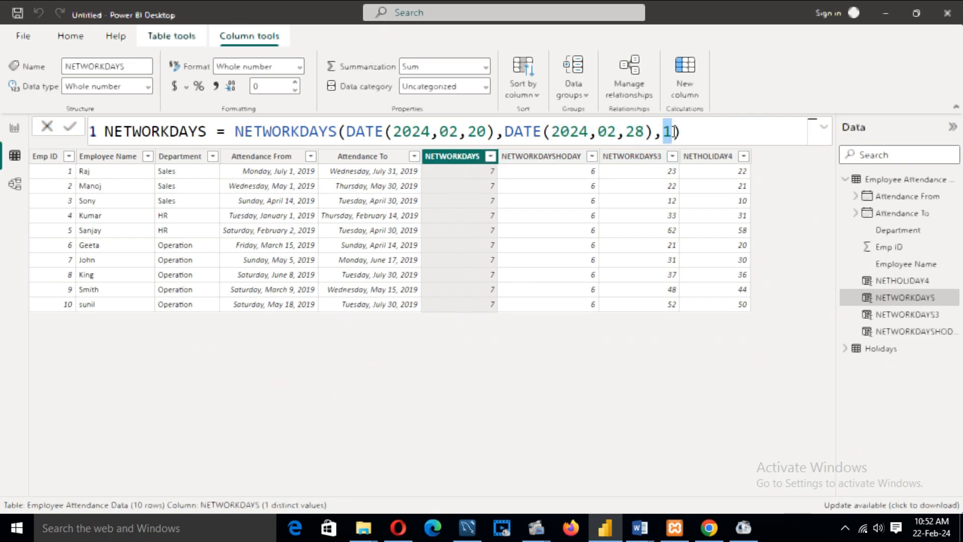
pyautogui.moveTo(392, 131); pyautogui.dragTo(486, 131)
pyautogui.moveTo(550, 132); pyautogui.dragTo(672, 132)
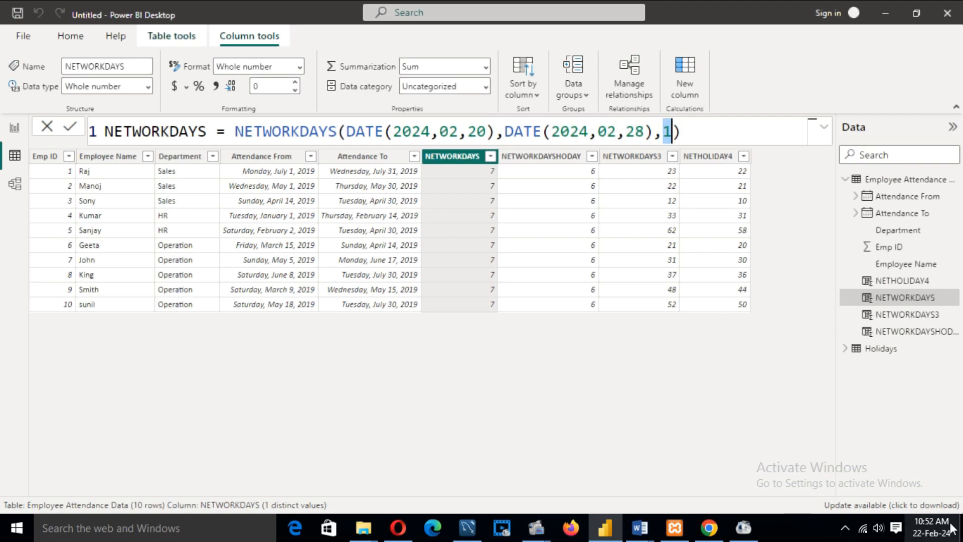
pyautogui.click(932, 522)
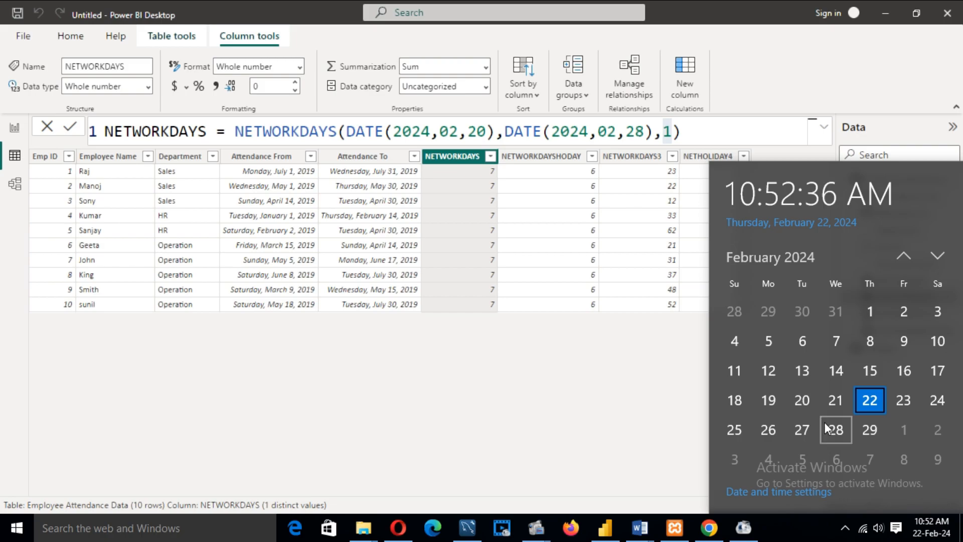
pyautogui.doubleClick(666, 132)
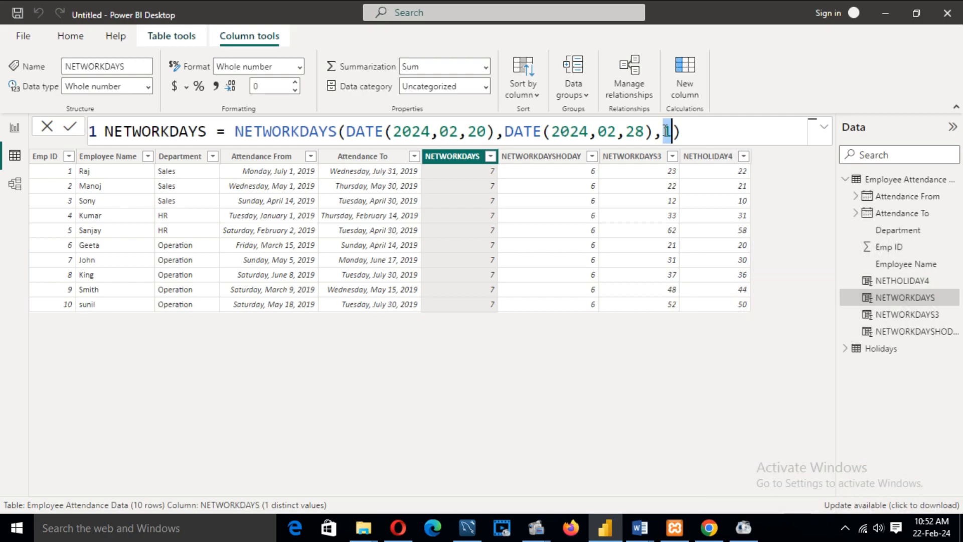
# - Switch to the Word document "Email help youube sir" and read the NETWORKDAYS syntax and weekend number definitions
pyautogui.moveTo(640, 527)
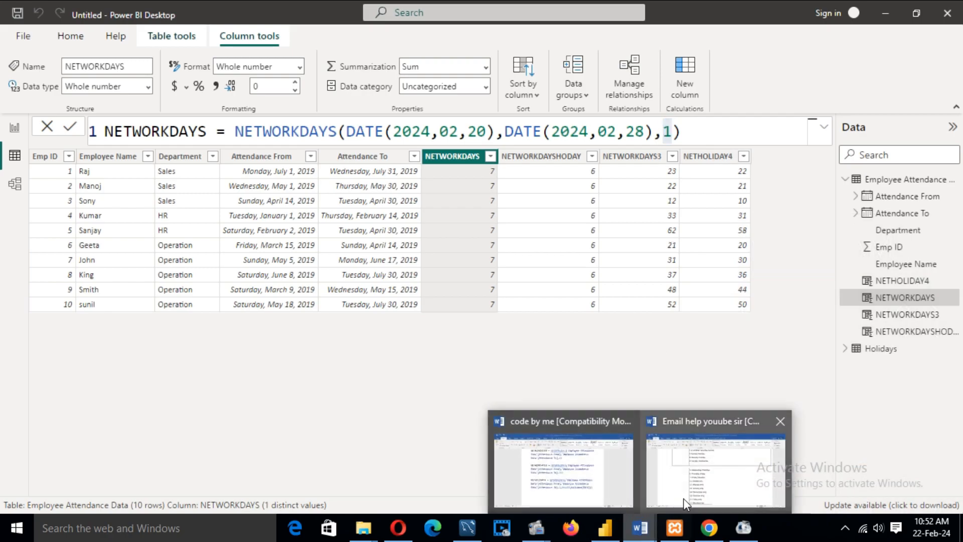
pyautogui.click(709, 497)
pyautogui.scroll(5, 428, 329)
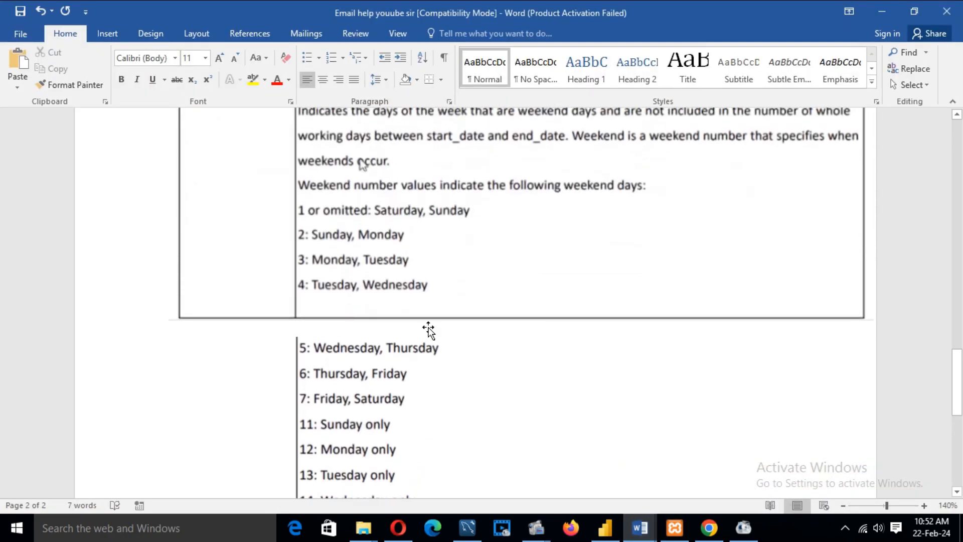
pyautogui.scroll(3, 427, 329)
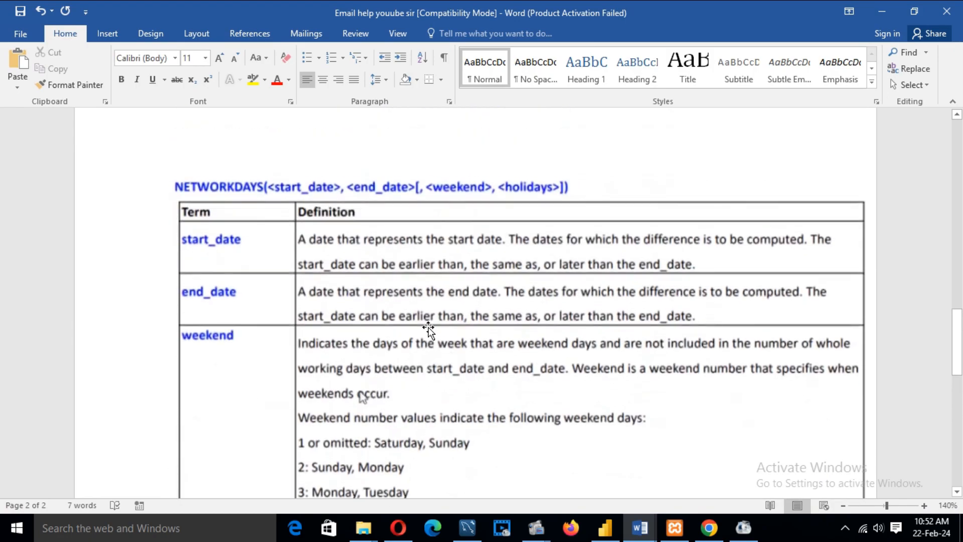
pyautogui.scroll(-4, 428, 329)
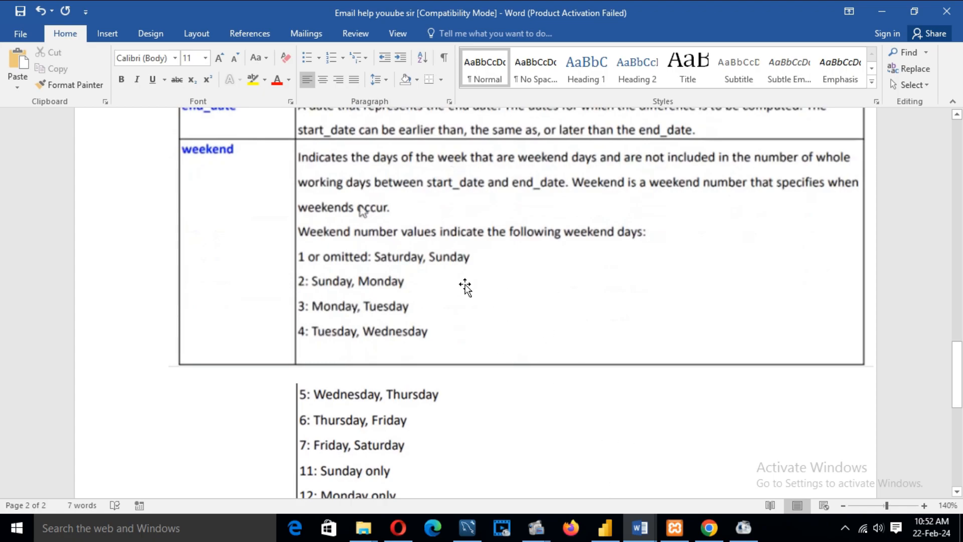
pyautogui.scroll(-3, 457, 290)
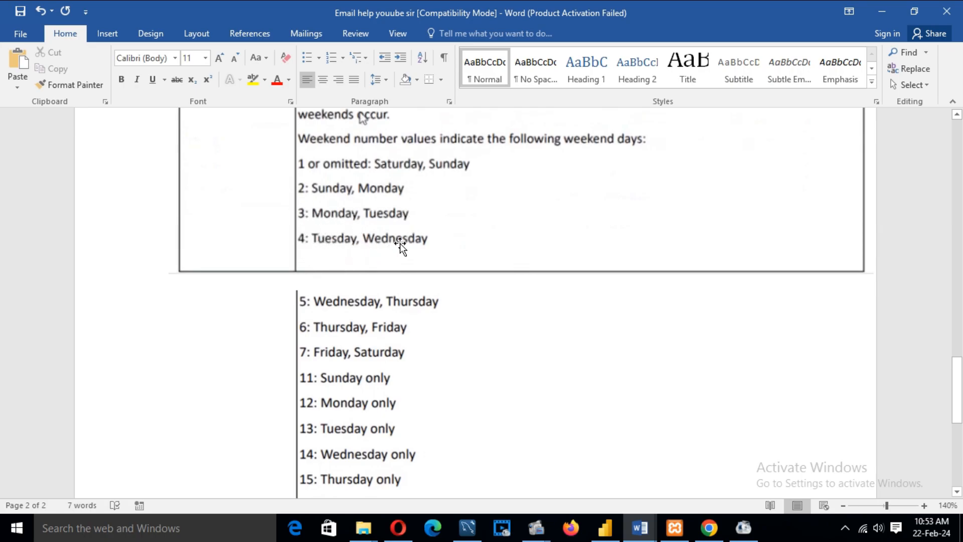
pyautogui.scroll(-1, 395, 268)
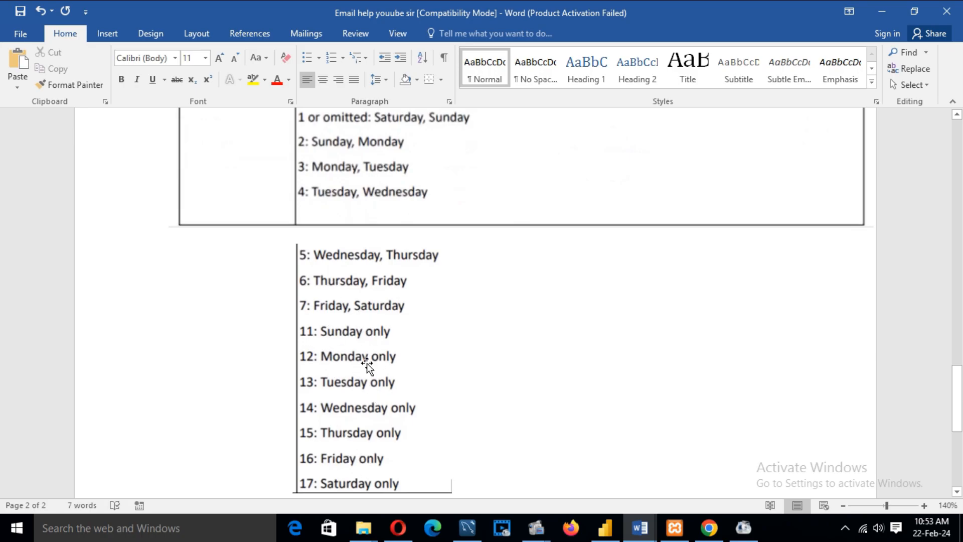
pyautogui.scroll(2, 366, 362)
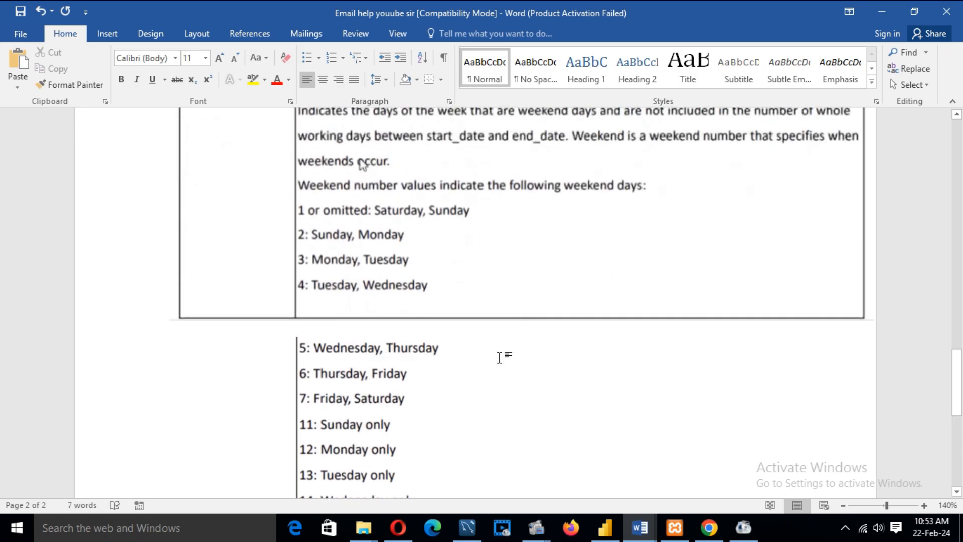
# - Return to Power BI Desktop, check the February 2024 calendar, and set the NETWORKDAYS formula's weekend argument to 11
pyautogui.click(605, 527)
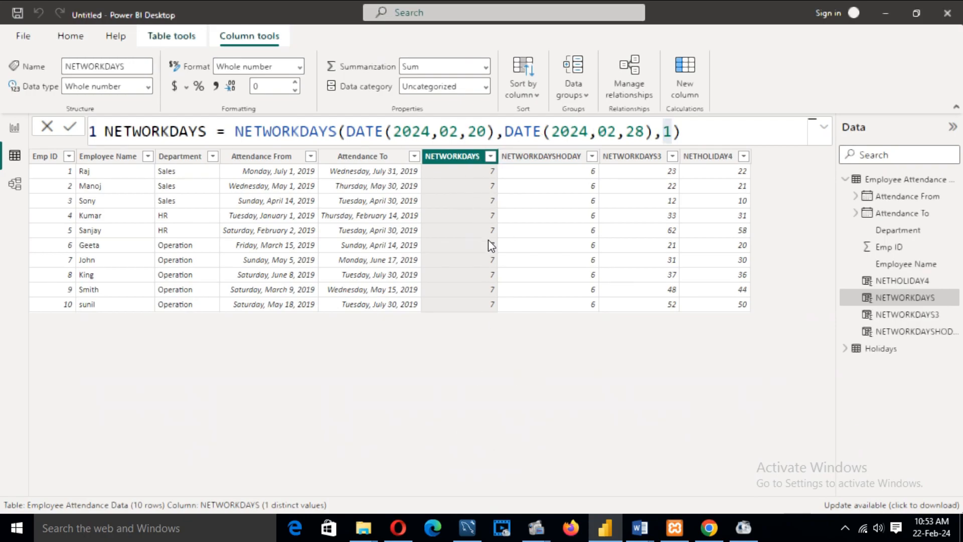
pyautogui.click(932, 527)
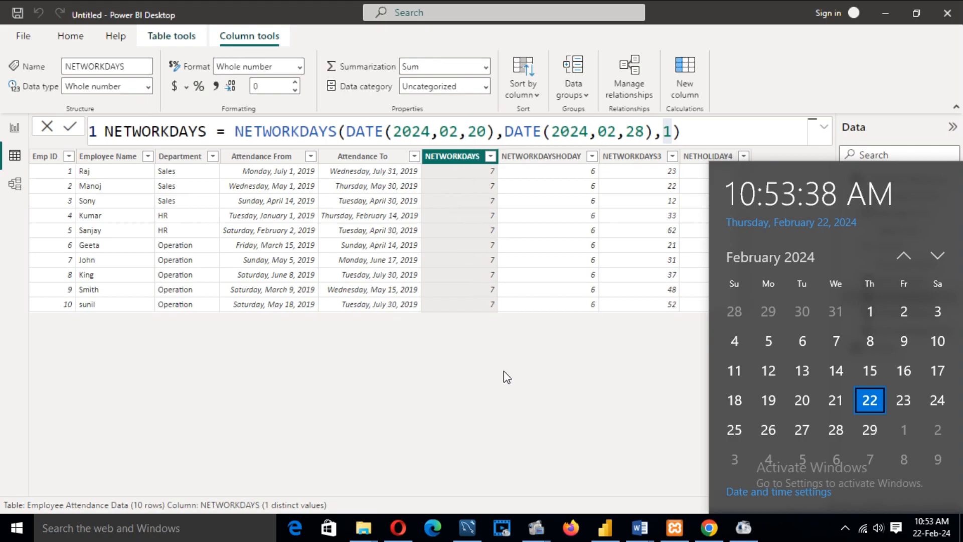
pyautogui.click(673, 131)
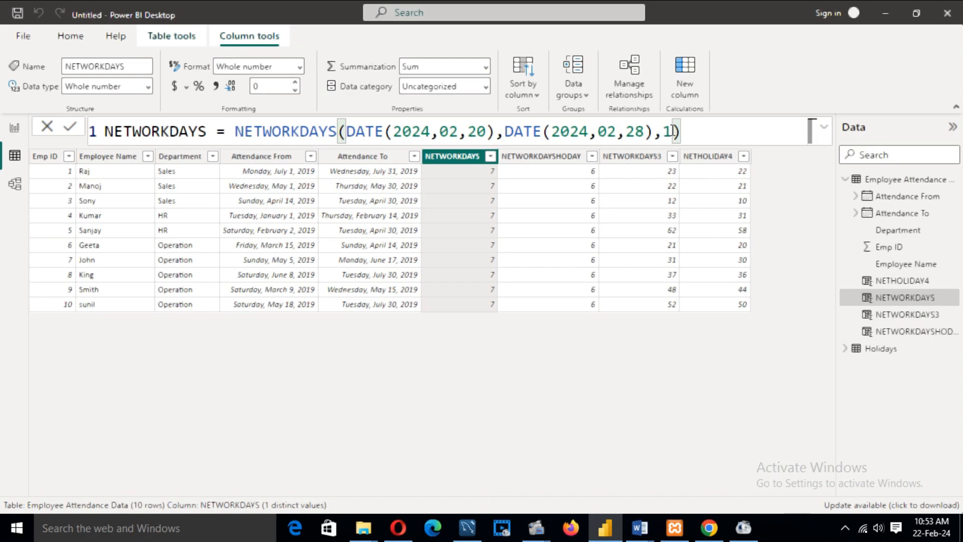
pyautogui.write('1')
pyautogui.click(70, 128)
# - Compare the NETWORKDAYS result with the February 2024 calendar and the definition of weekend number 11 in the Word reference
pyautogui.click(931, 535)
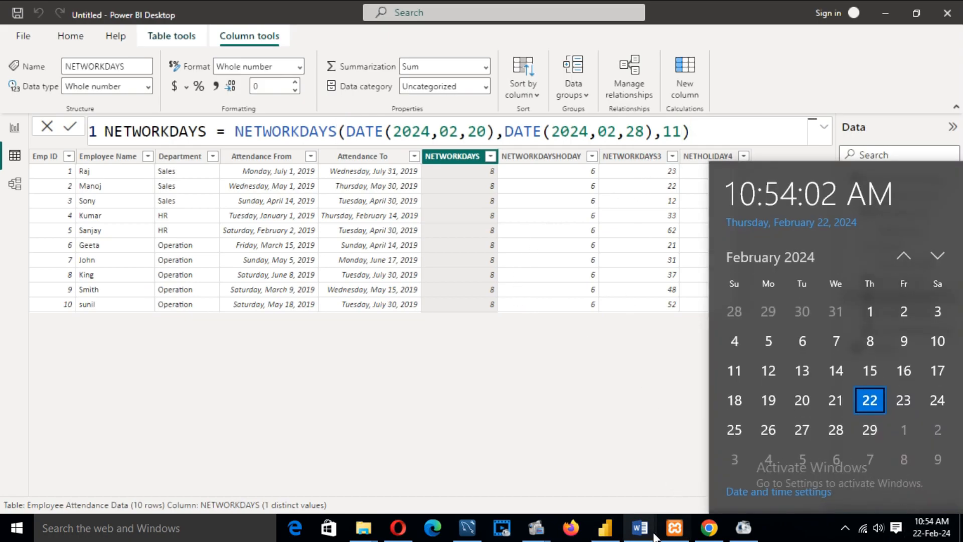
pyautogui.click(640, 528)
pyautogui.click(716, 484)
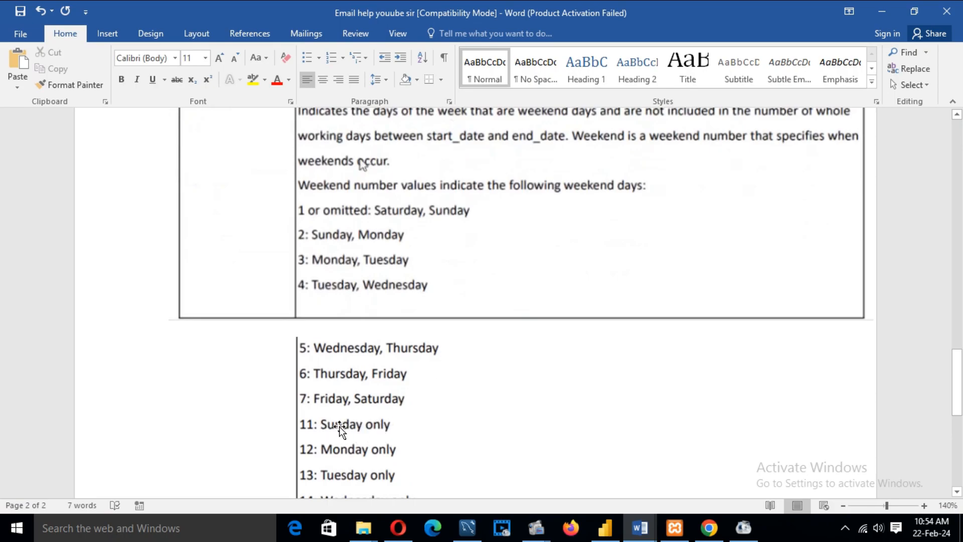
pyautogui.click(611, 533)
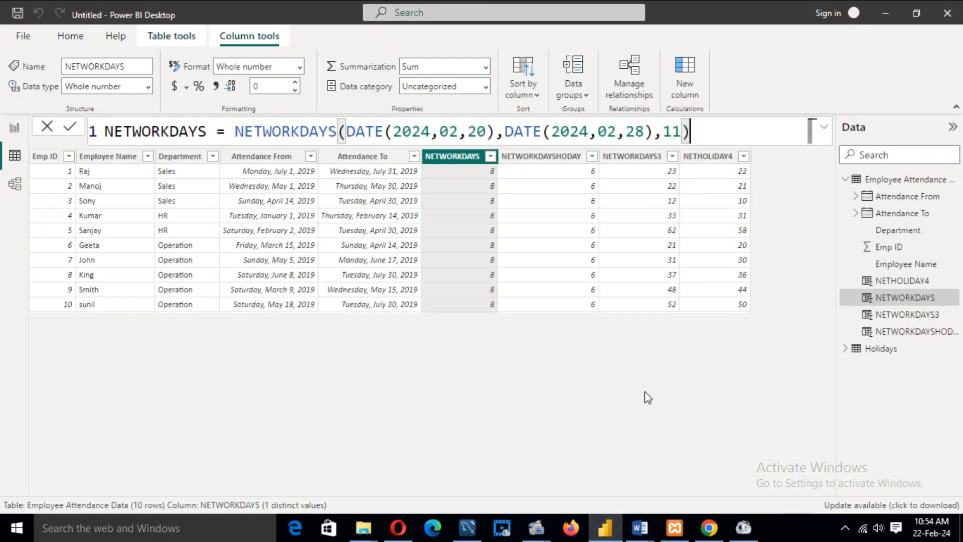
pyautogui.click(928, 525)
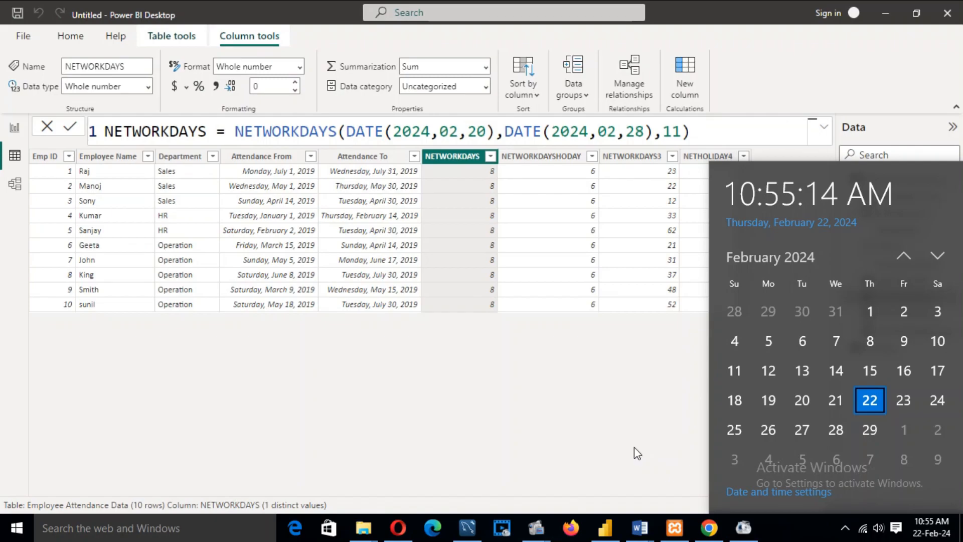
# - Set the NETWORKDAYS formula's weekend argument to 12, checking that number in the Word reference and the calendar before applying it
pyautogui.click(682, 132)
pyautogui.press('BackSpace')
pyautogui.write('2')
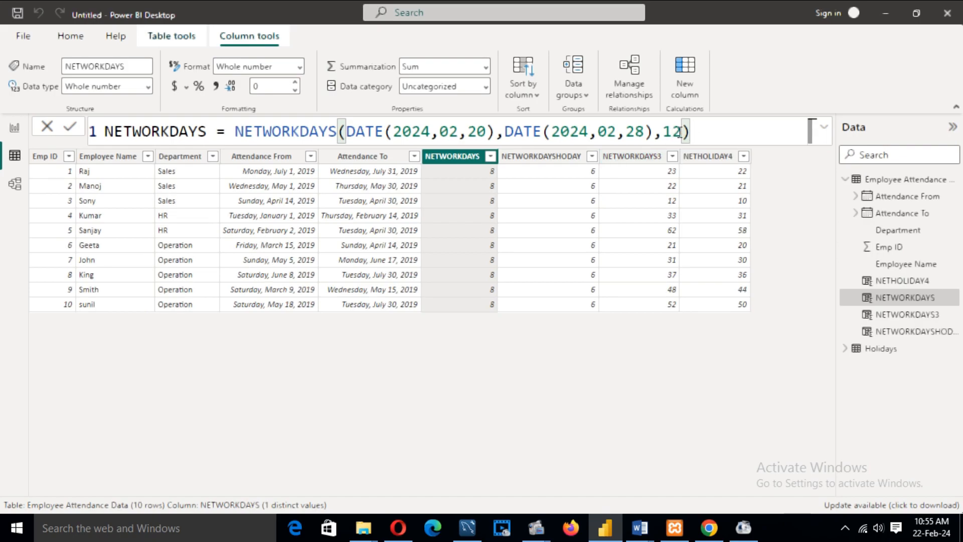
pyautogui.moveTo(639, 528)
pyautogui.click(707, 489)
pyautogui.scroll(-1, 421, 301)
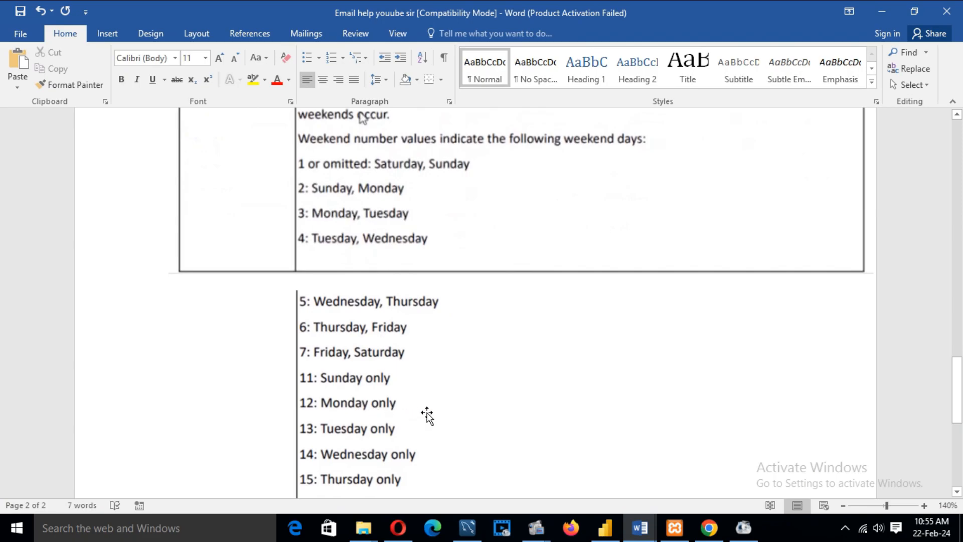
pyautogui.click(605, 527)
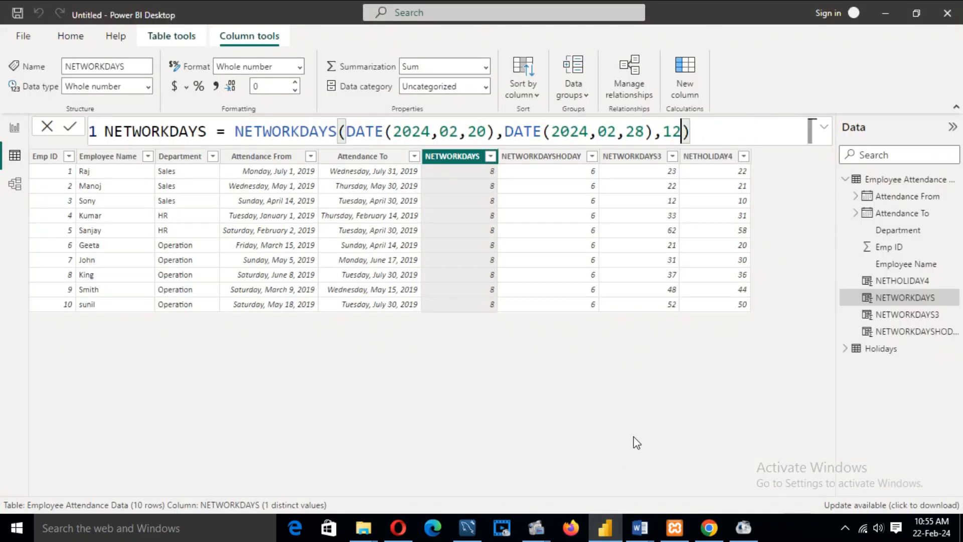
pyautogui.click(931, 528)
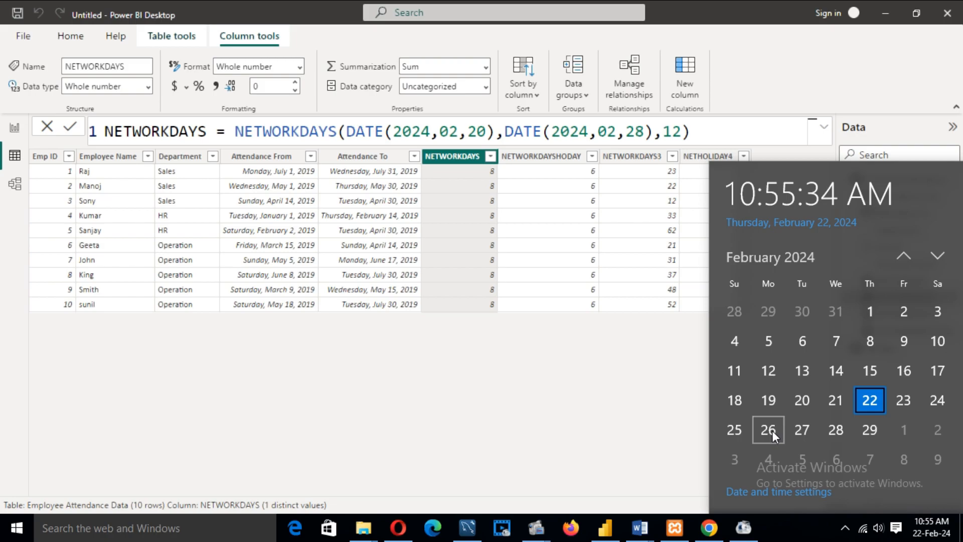
pyautogui.click(726, 130)
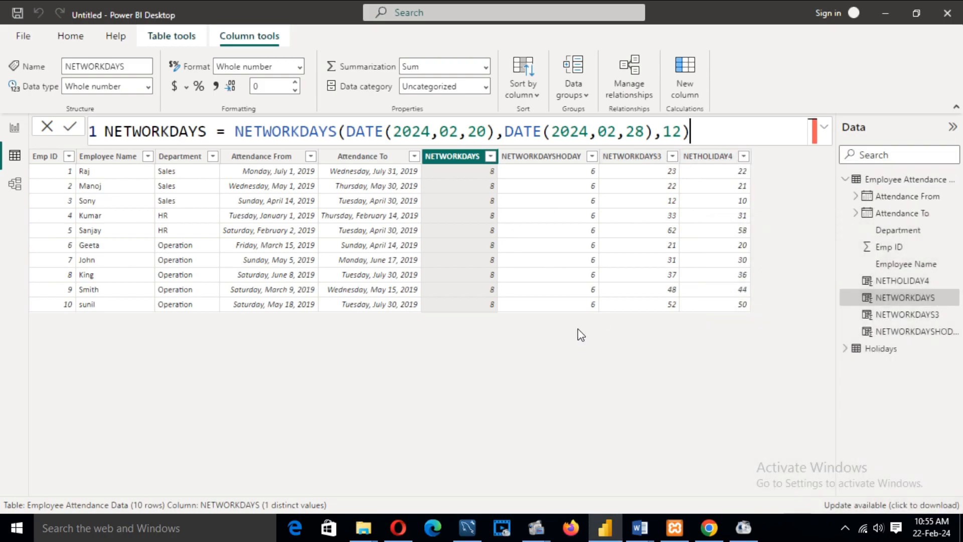
pyautogui.click(70, 128)
# - Examine the NETWORKDAYSHODAY column's formula, including the holiday date argument in curly braces
pyautogui.click(535, 156)
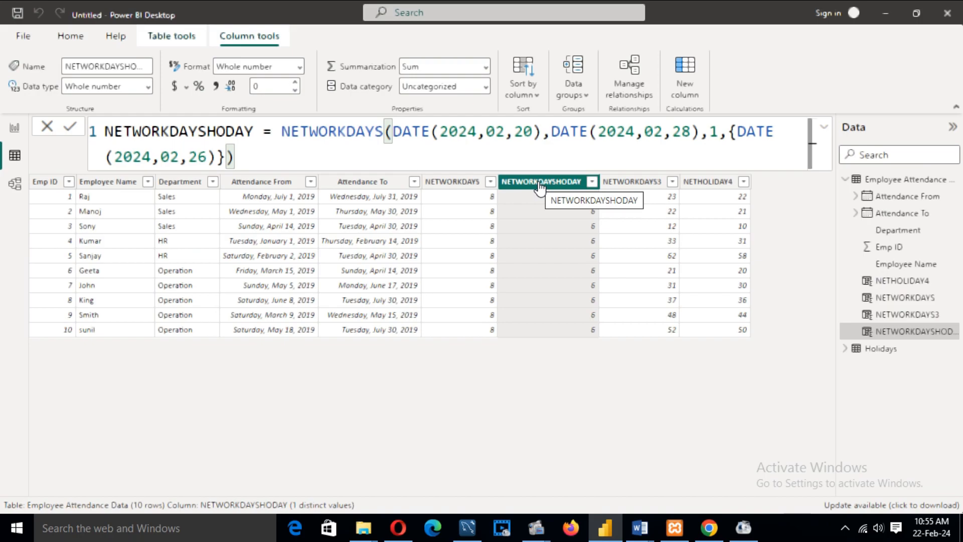
pyautogui.moveTo(282, 131); pyautogui.dragTo(718, 132)
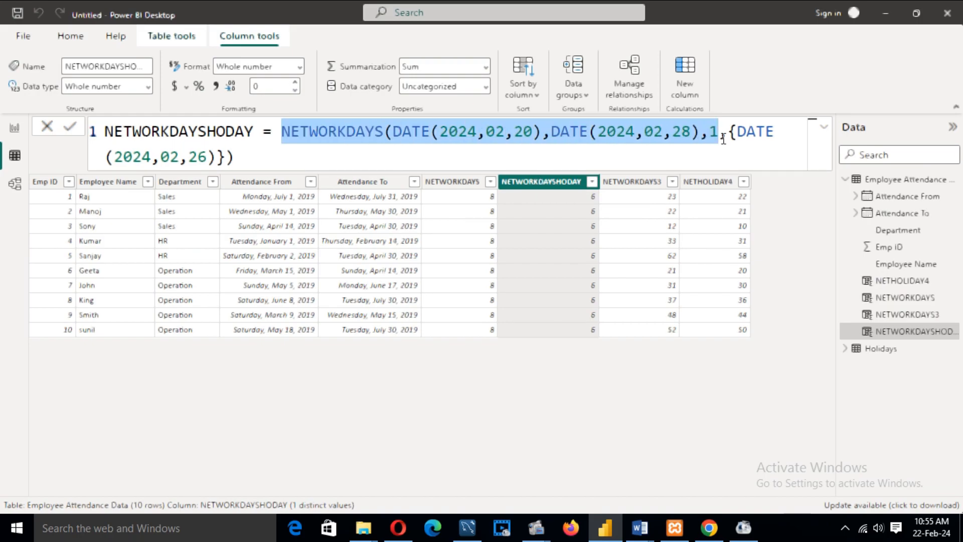
pyautogui.click(721, 137)
pyautogui.click(730, 133)
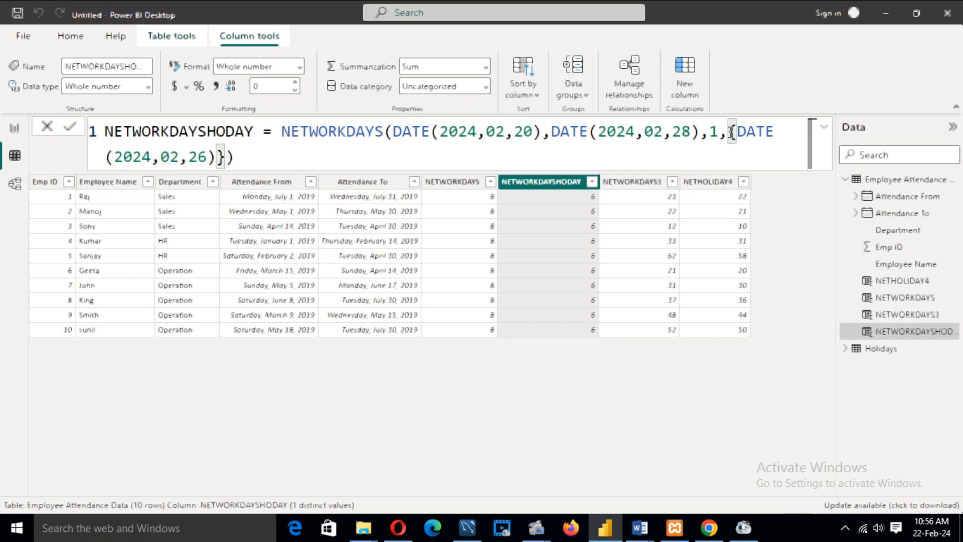
pyautogui.hotkey('ctrl', 'End')
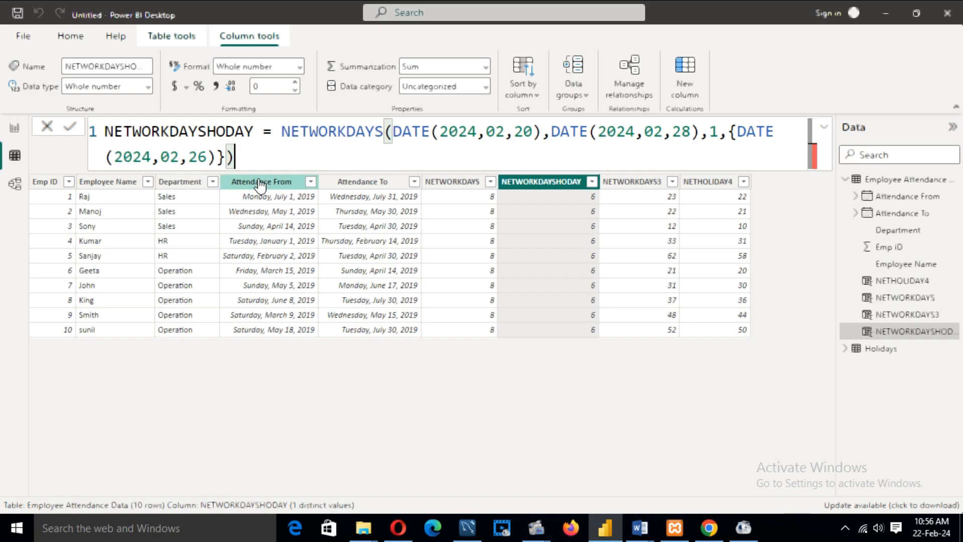
# - Check the NETWORKDAYSHODAY formula's holiday date argument, DATE(2024,02,26), against the February 2024 calendar
pyautogui.moveTo(113, 157); pyautogui.dragTo(216, 155)
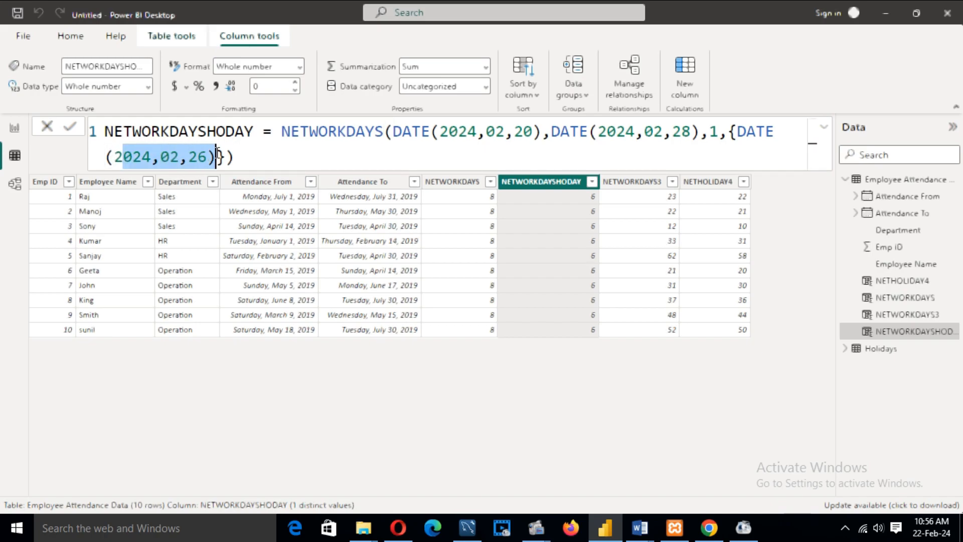
pyautogui.click(271, 154)
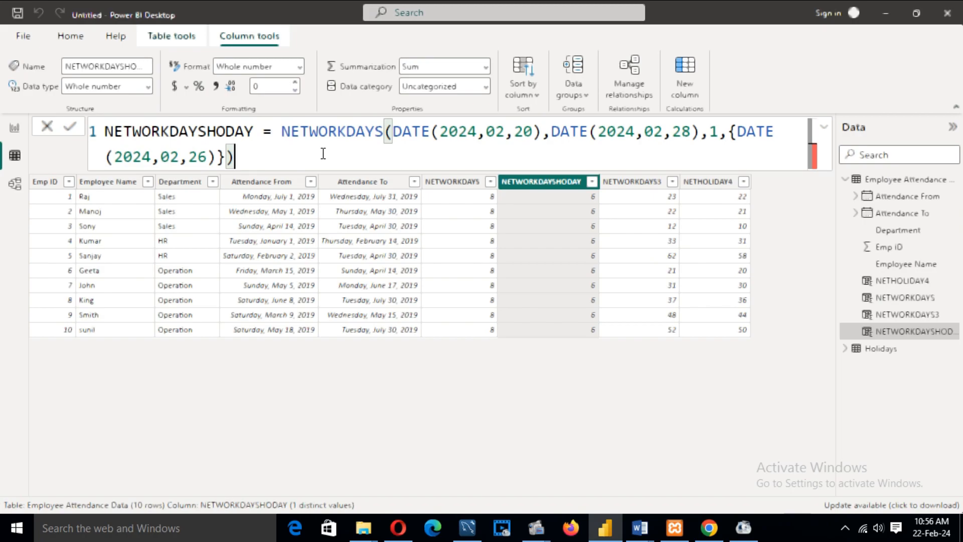
pyautogui.click(931, 528)
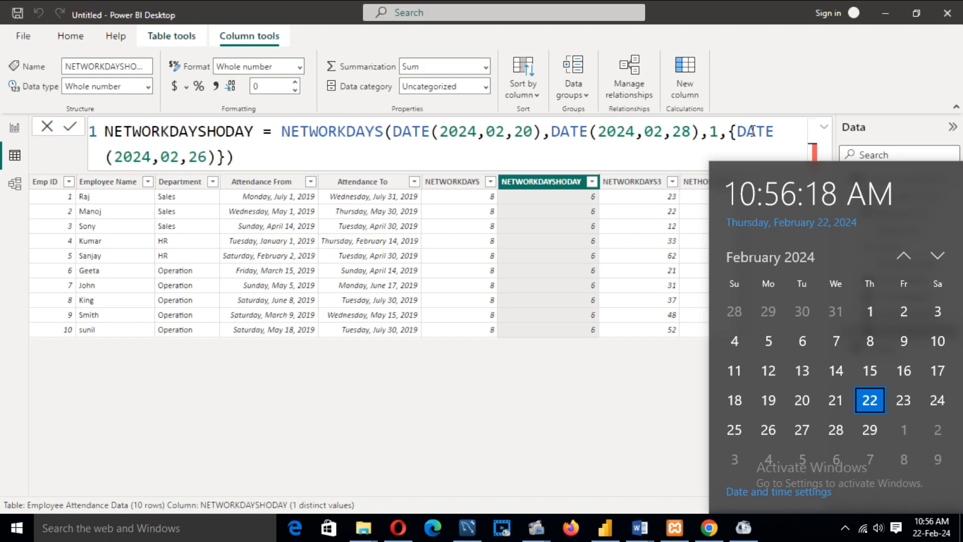
pyautogui.click(664, 149)
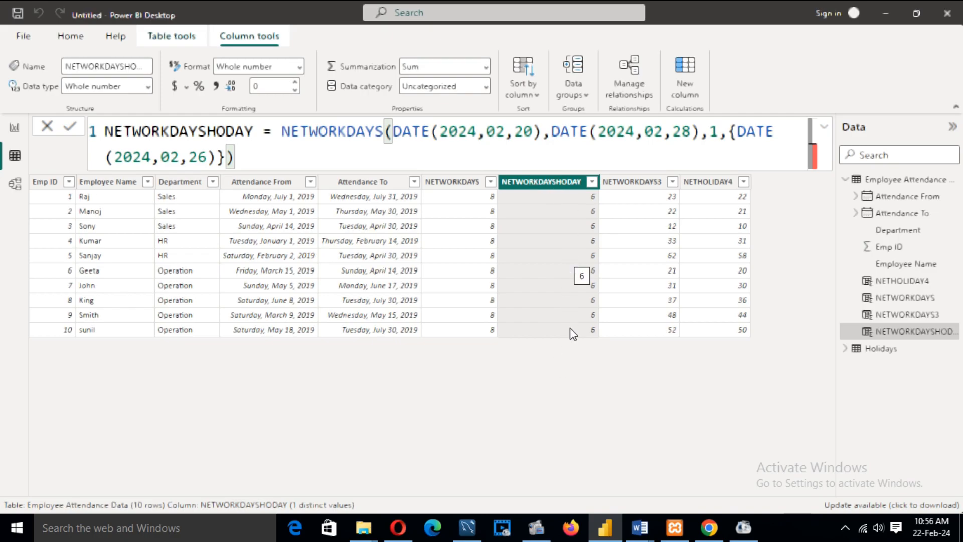
# - Show the NETWORKDAYS3 column's formula and examine its name, function and start date argument, 'Employee Attendance Data'[Attendance From]
pyautogui.click(631, 187)
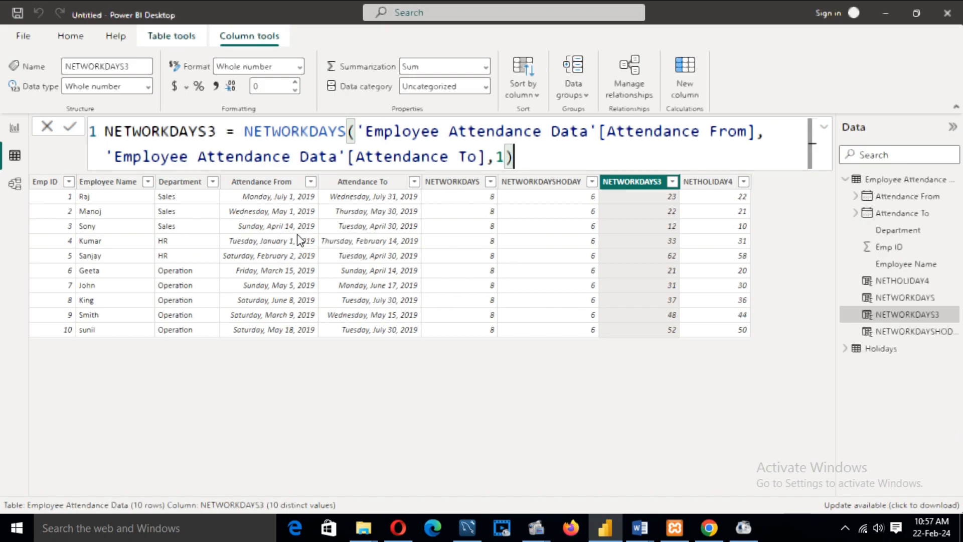
pyautogui.moveTo(216, 133); pyautogui.dragTo(104, 134)
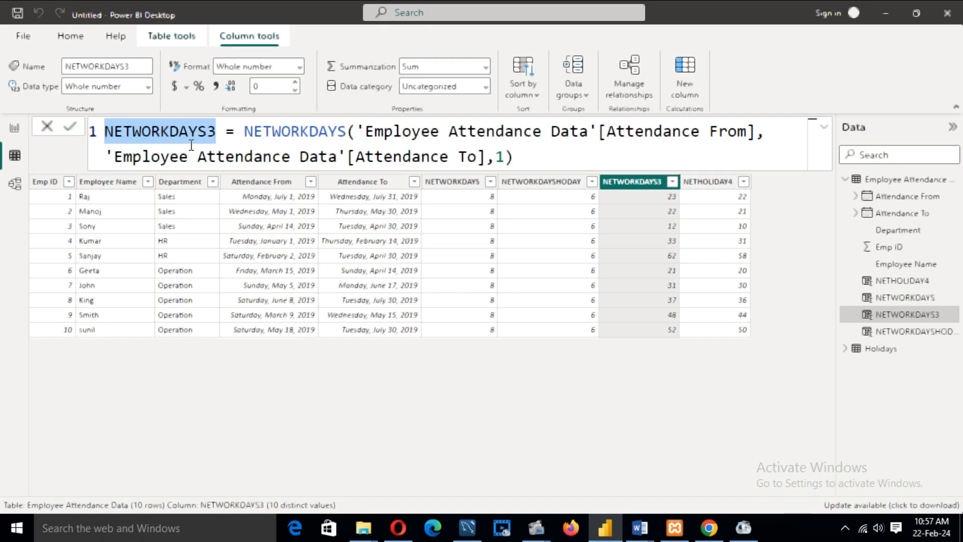
pyautogui.moveTo(244, 133); pyautogui.dragTo(346, 125)
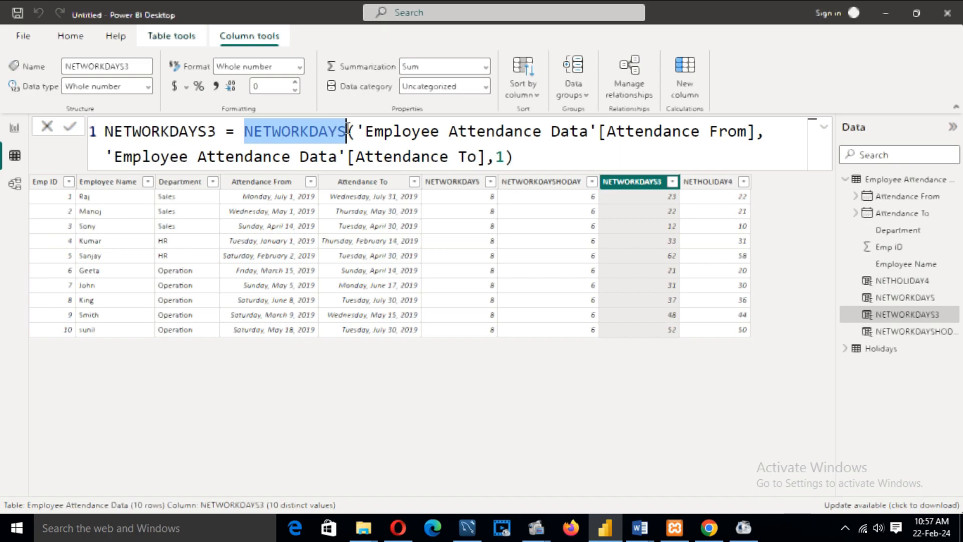
pyautogui.click(347, 129)
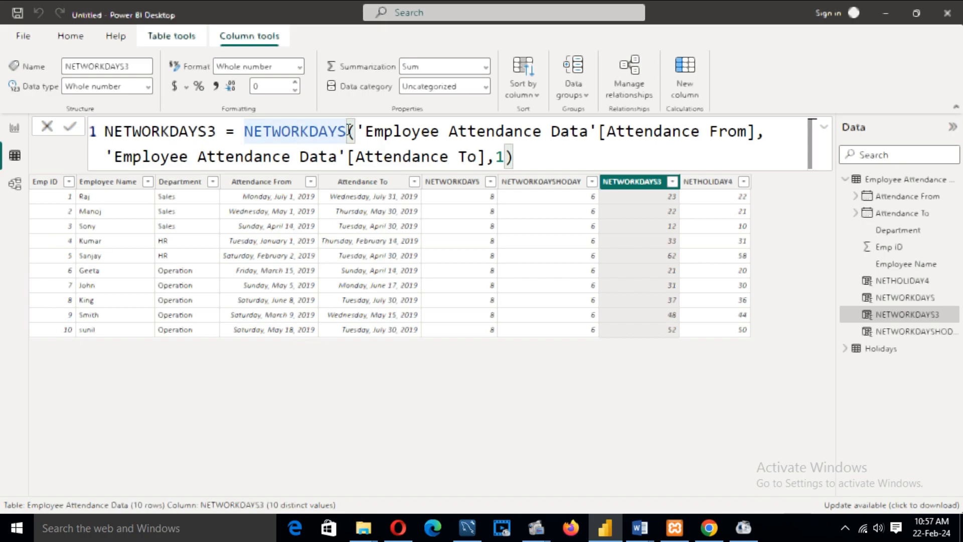
pyautogui.click(374, 132)
pyautogui.moveTo(374, 131); pyautogui.dragTo(536, 128)
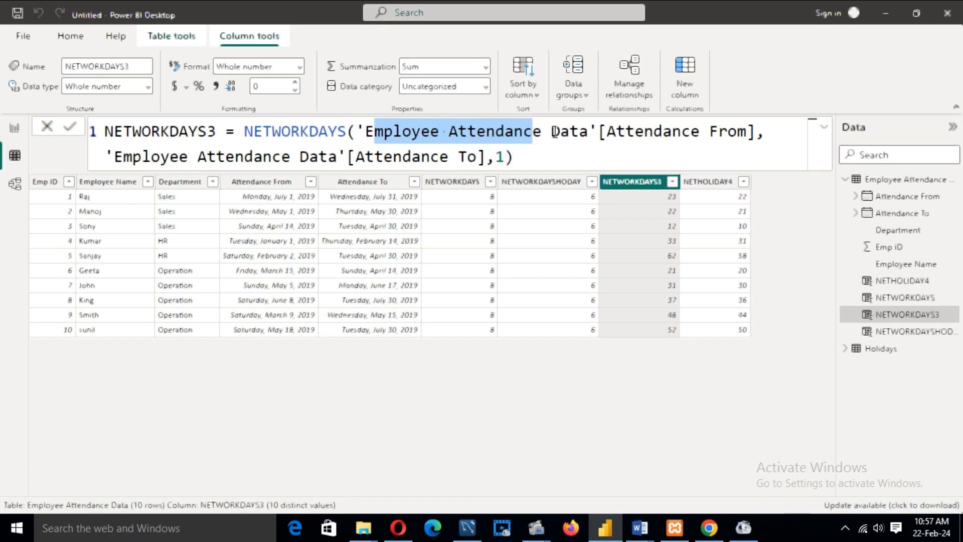
pyautogui.moveTo(552, 132); pyautogui.dragTo(595, 133)
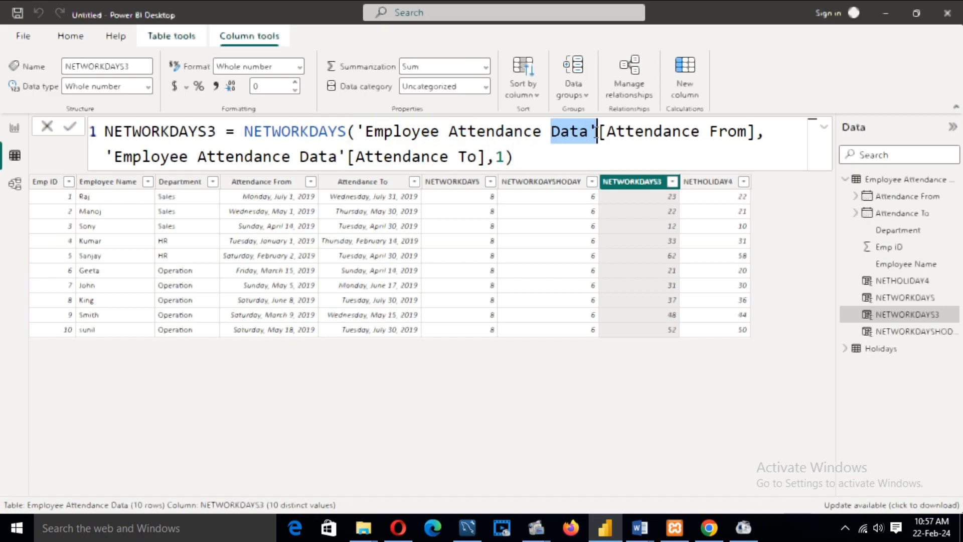
pyautogui.click(597, 133)
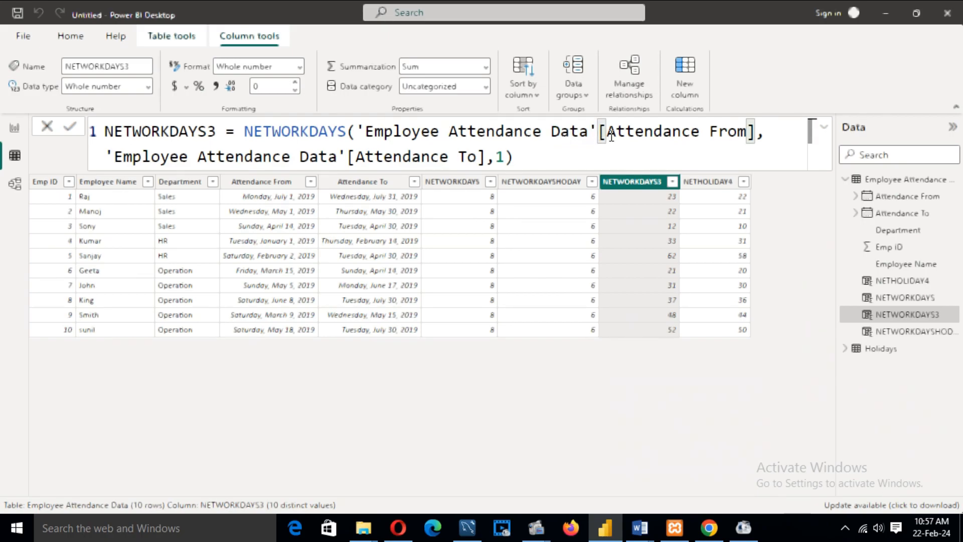
pyautogui.moveTo(608, 133); pyautogui.dragTo(718, 133)
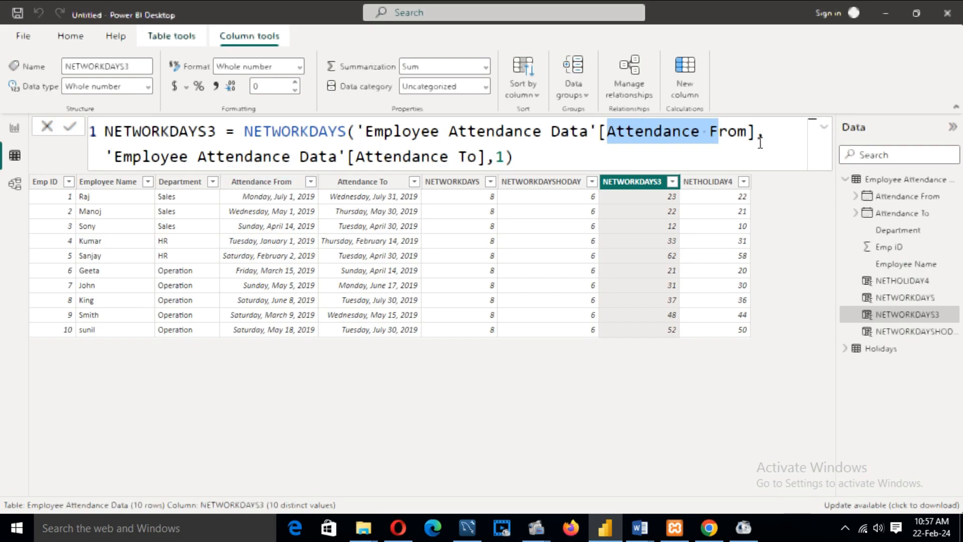
# - Examine the NETWORKDAYS3 formula's end date argument, [Attendance To], and its weekend argument, and review the column's values
pyautogui.moveTo(117, 157); pyautogui.dragTo(329, 156)
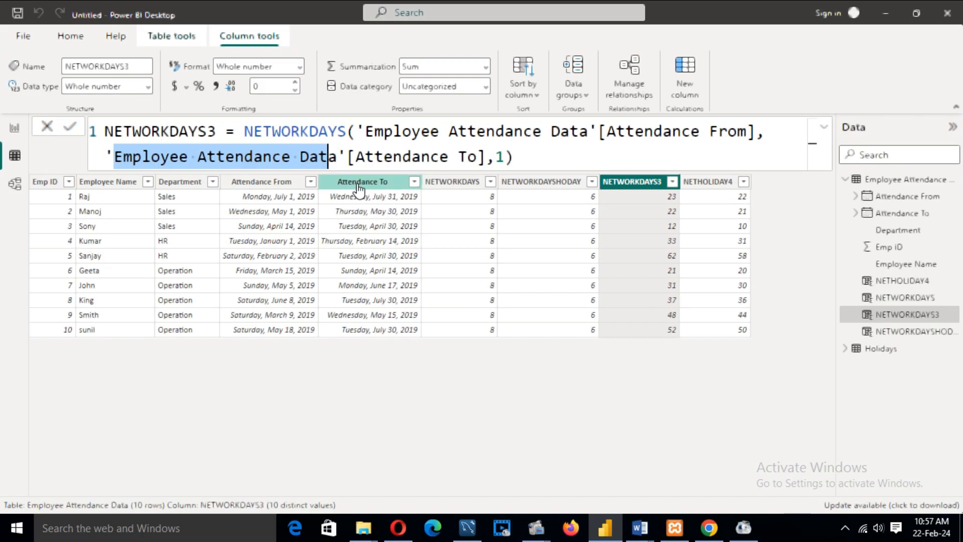
pyautogui.moveTo(346, 156); pyautogui.dragTo(504, 156)
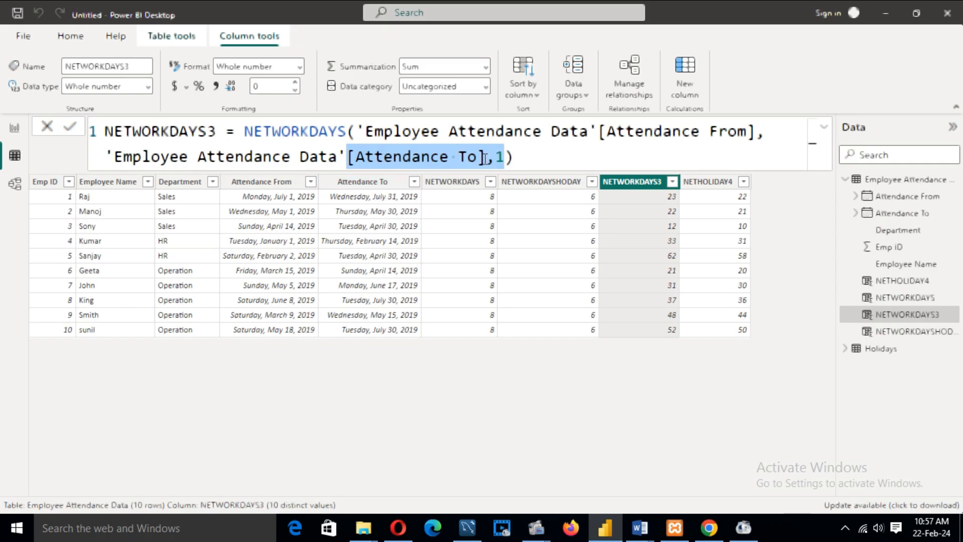
pyautogui.click(528, 155)
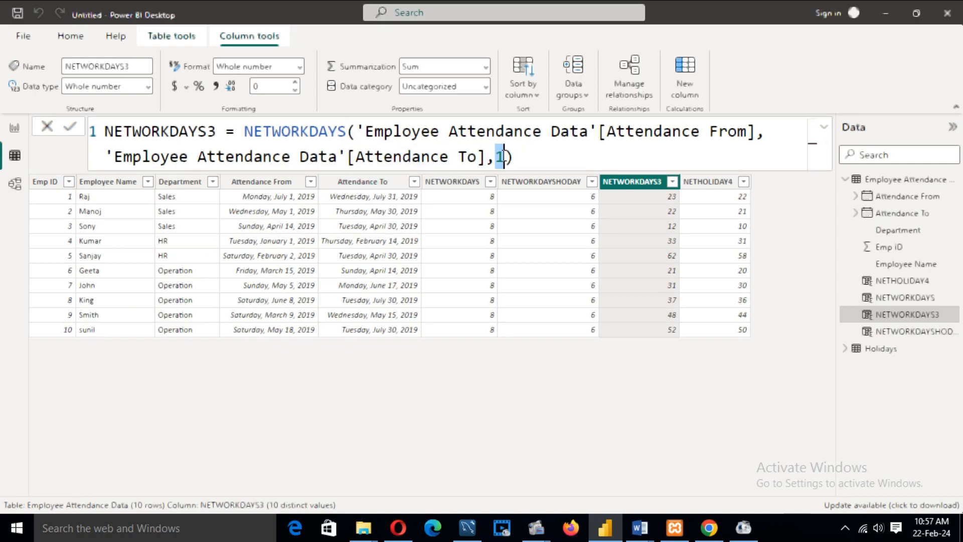
pyautogui.click(530, 153)
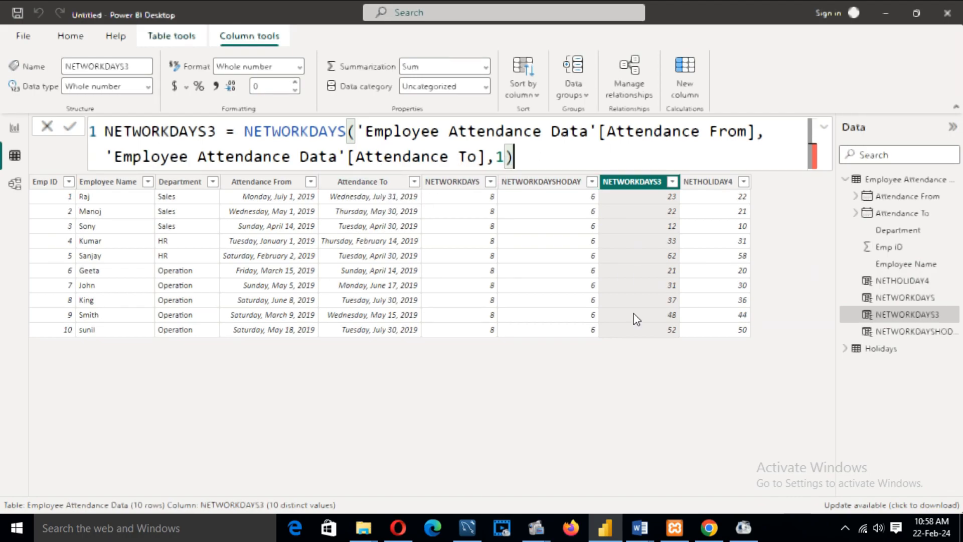
pyautogui.click(608, 418)
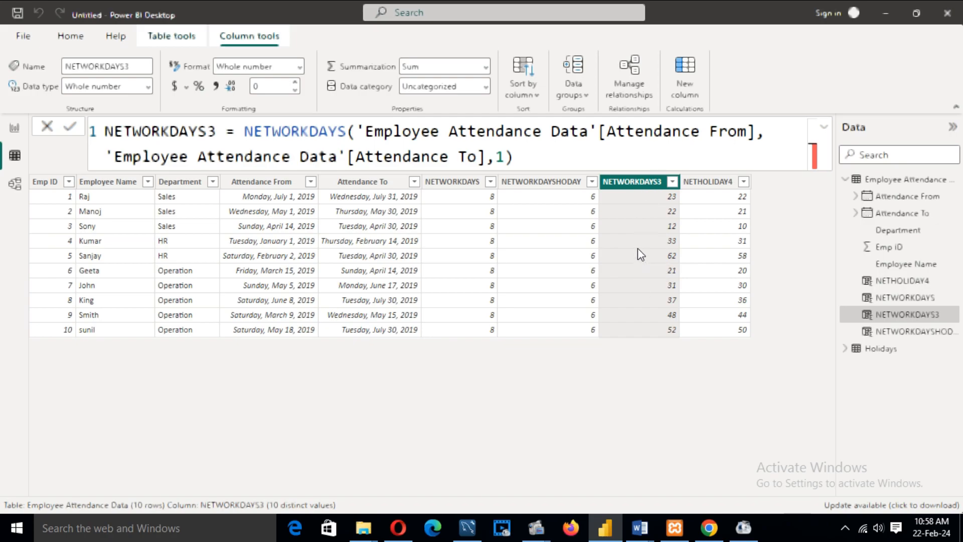
# - Show the NETHOLIDAY4 column's formula and examine its arguments, including the holiday list supplied by VALUES(Holidays[DATE])
pyautogui.click(702, 194)
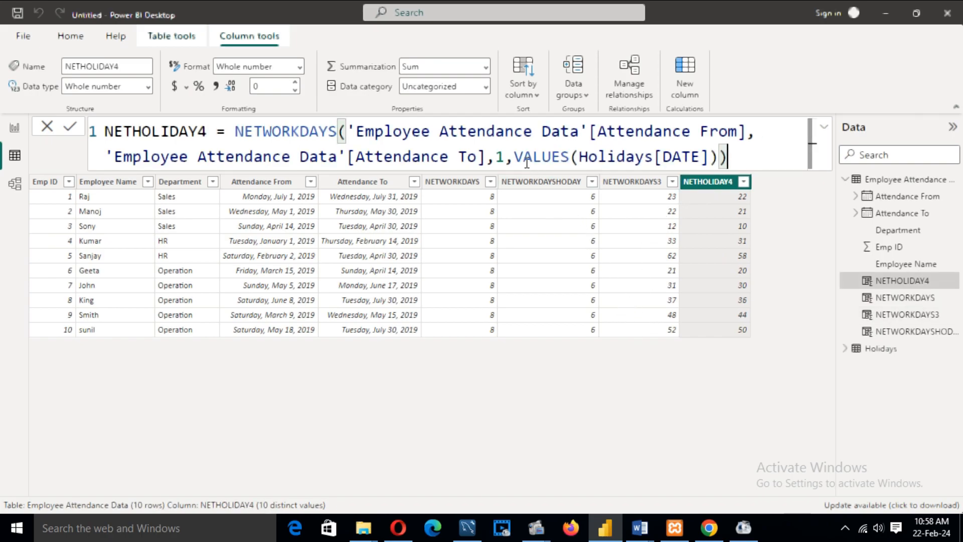
pyautogui.moveTo(513, 156); pyautogui.dragTo(718, 156)
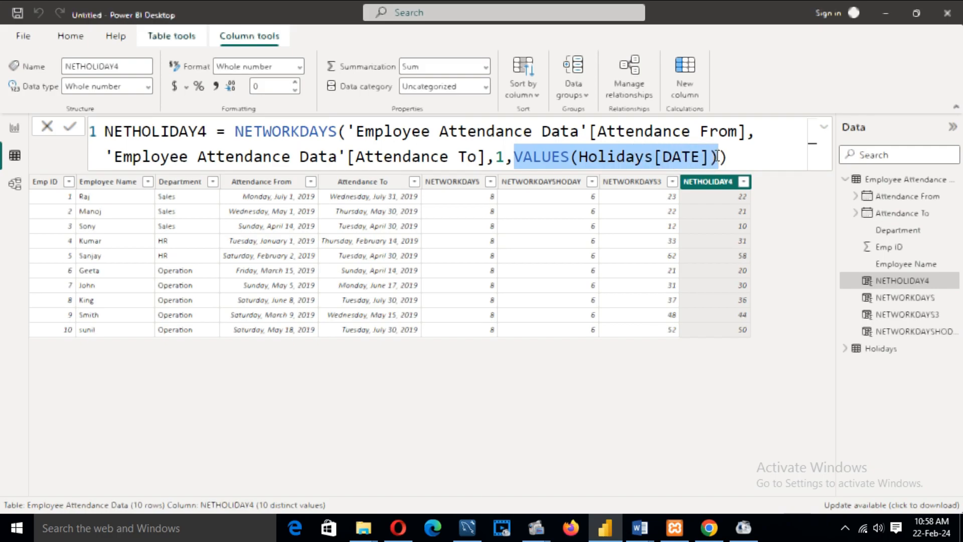
pyautogui.click(735, 157)
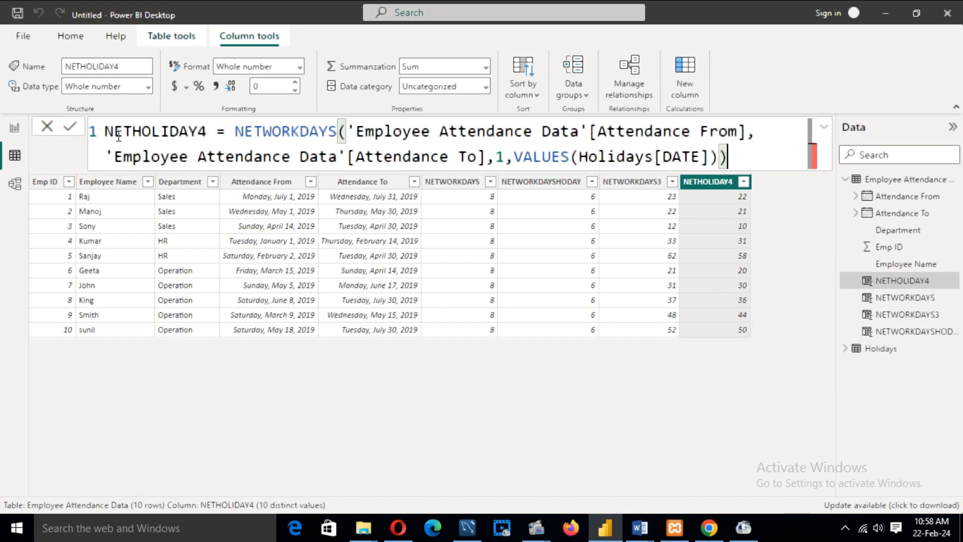
pyautogui.moveTo(104, 131); pyautogui.dragTo(206, 130)
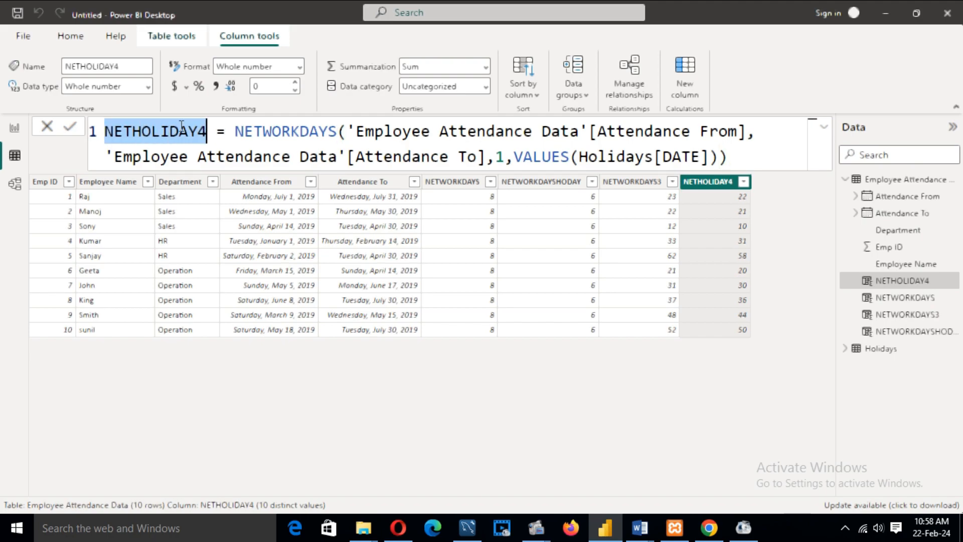
pyautogui.moveTo(236, 132); pyautogui.dragTo(746, 133)
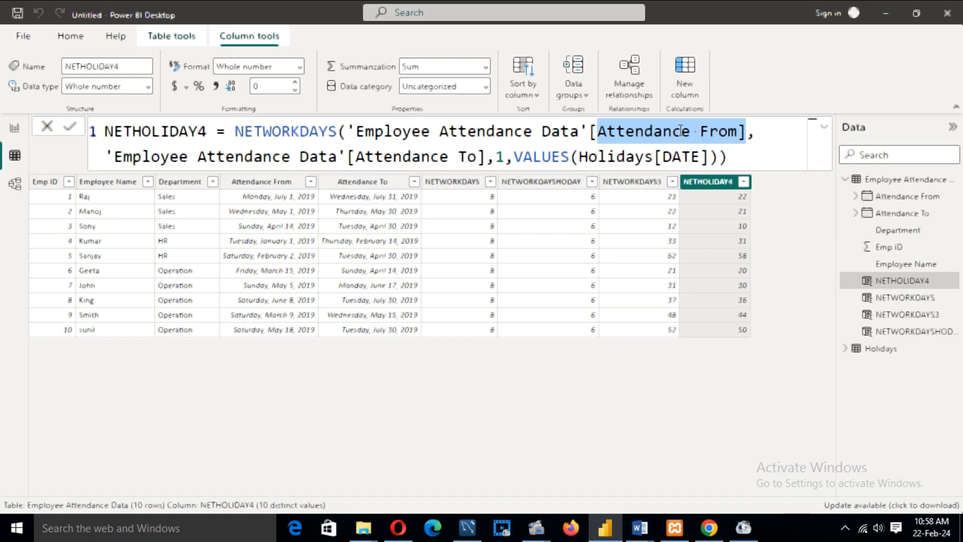
pyautogui.moveTo(113, 156); pyautogui.dragTo(506, 158)
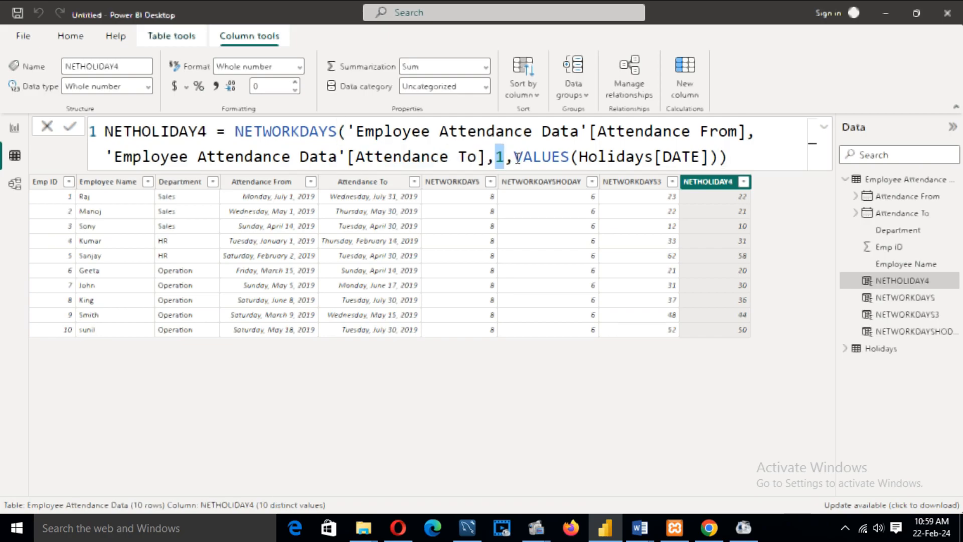
pyautogui.moveTo(517, 159); pyautogui.dragTo(571, 160)
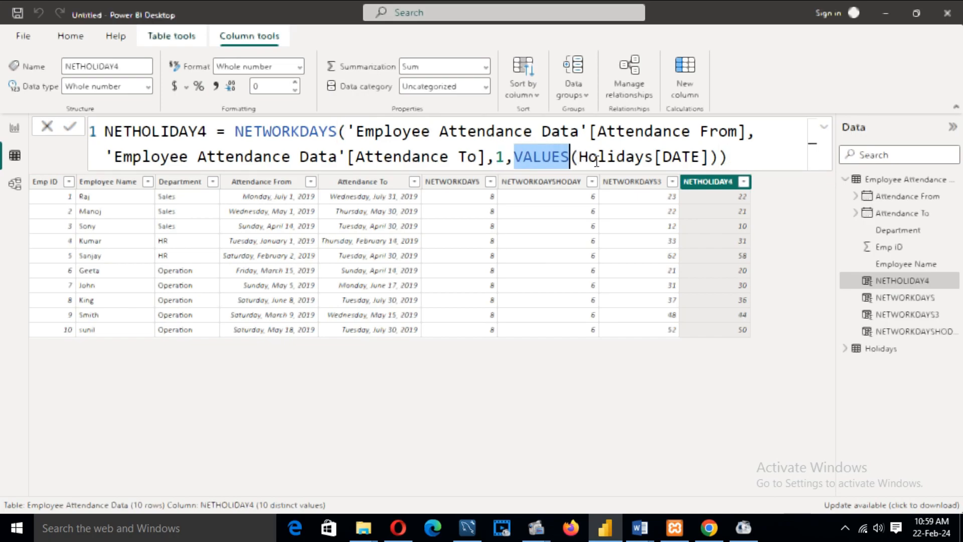
pyautogui.moveTo(585, 154); pyautogui.dragTo(724, 155)
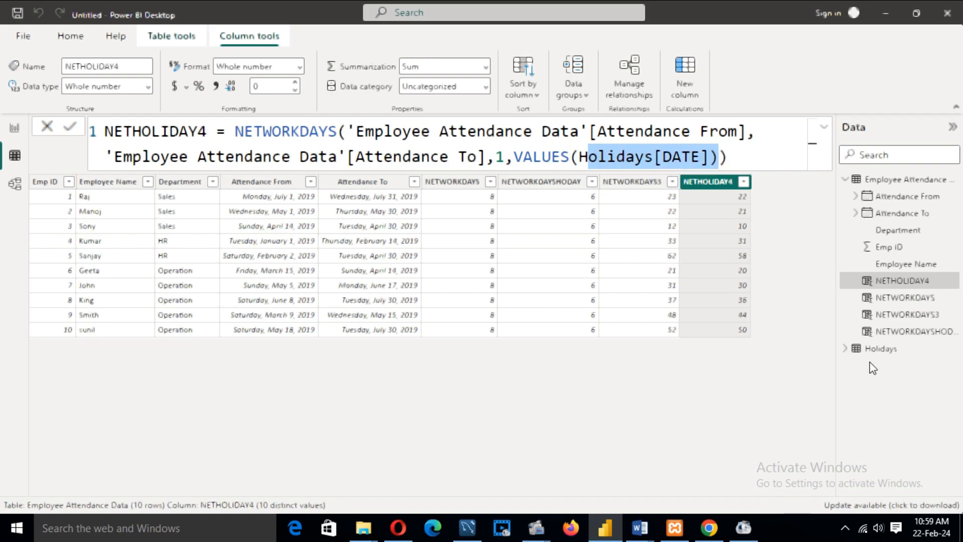
# - View the Holidays table's data, and return to the NETHOLIDAY4 formula to examine its reference to the DATE column
pyautogui.click(872, 351)
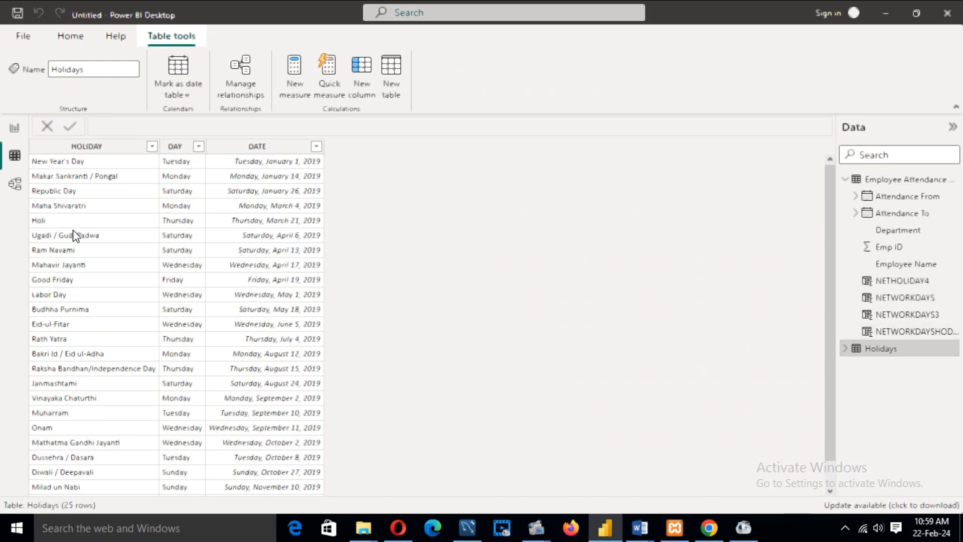
pyautogui.click(902, 331)
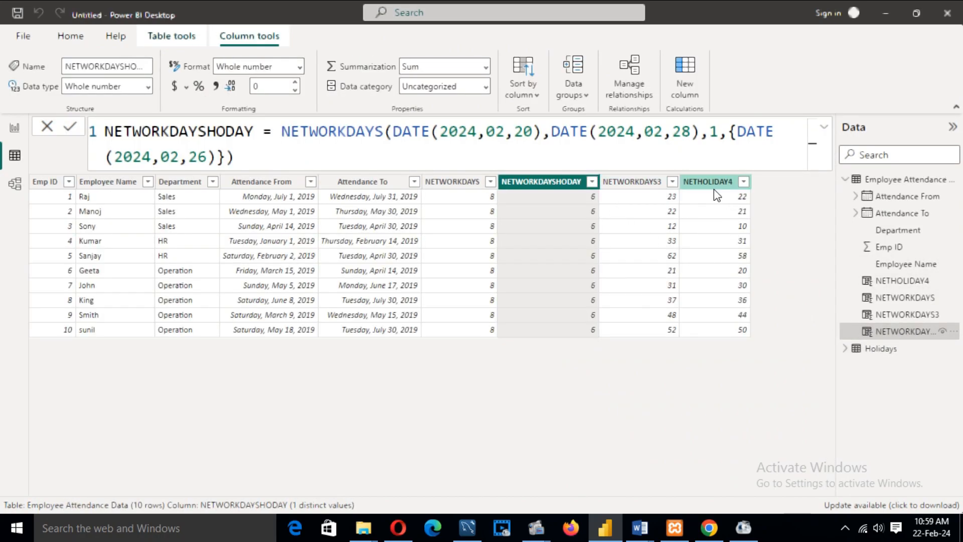
pyautogui.click(701, 186)
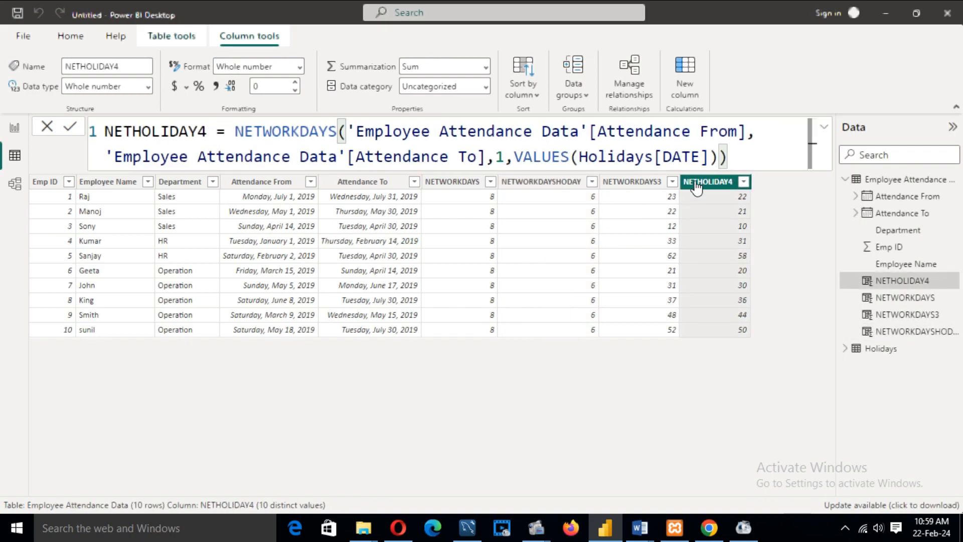
pyautogui.moveTo(583, 154); pyautogui.dragTo(711, 157)
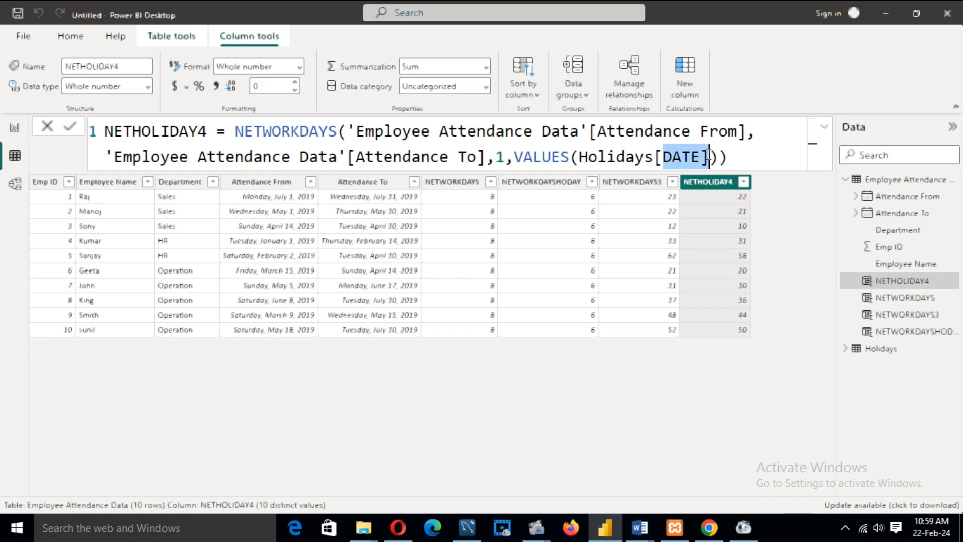
pyautogui.click(744, 155)
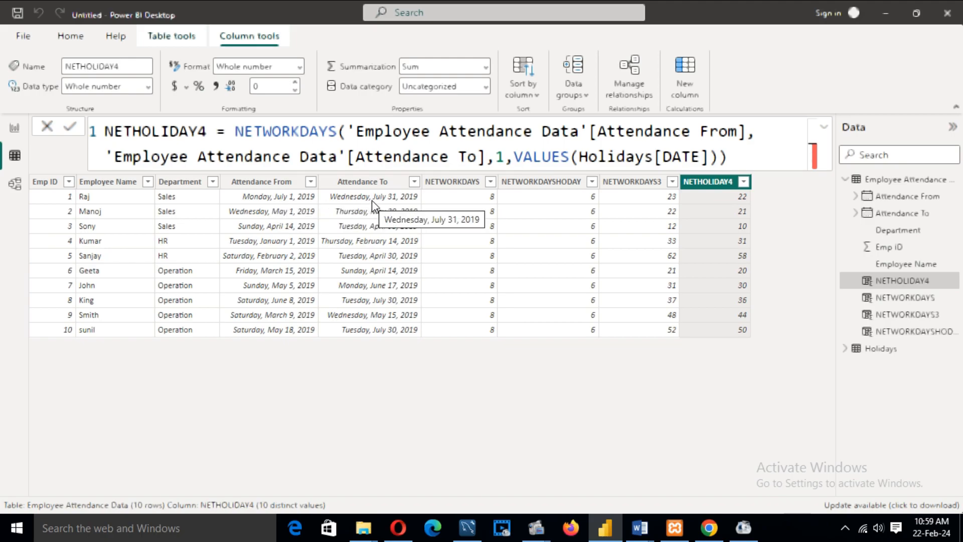
# - Look up the Rath Yatra holiday's date in the Holidays table and compare it with the first employee's NETHOLIDAY4 result
pyautogui.click(880, 348)
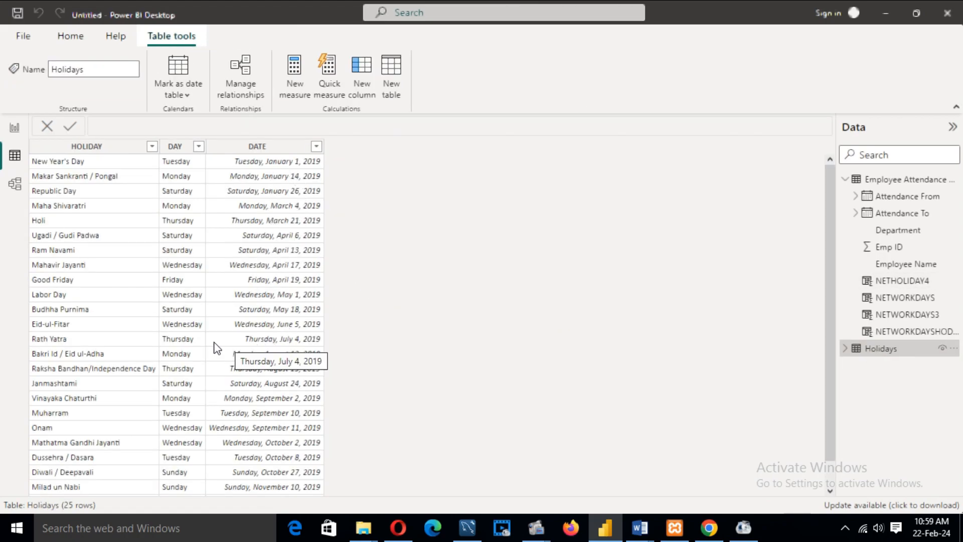
pyautogui.click(88, 346)
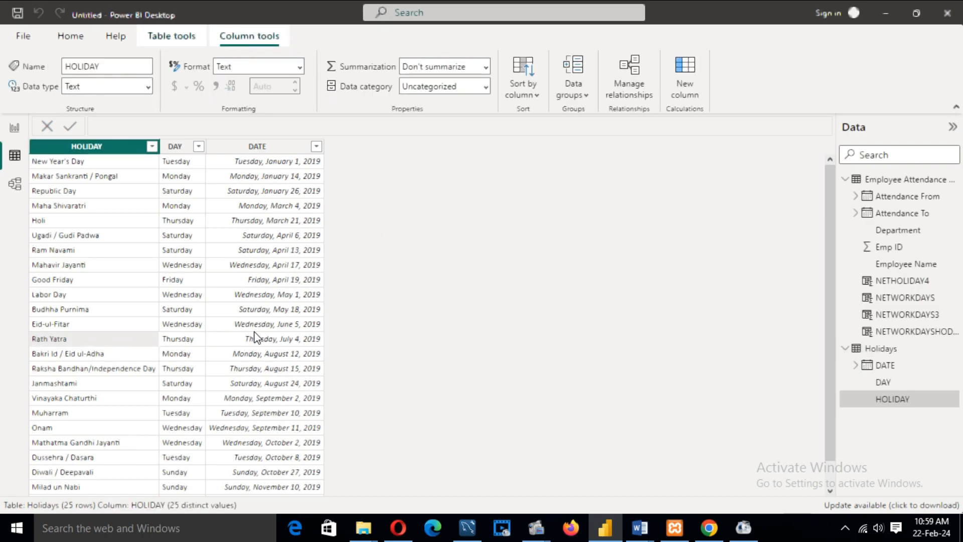
pyautogui.click(259, 337)
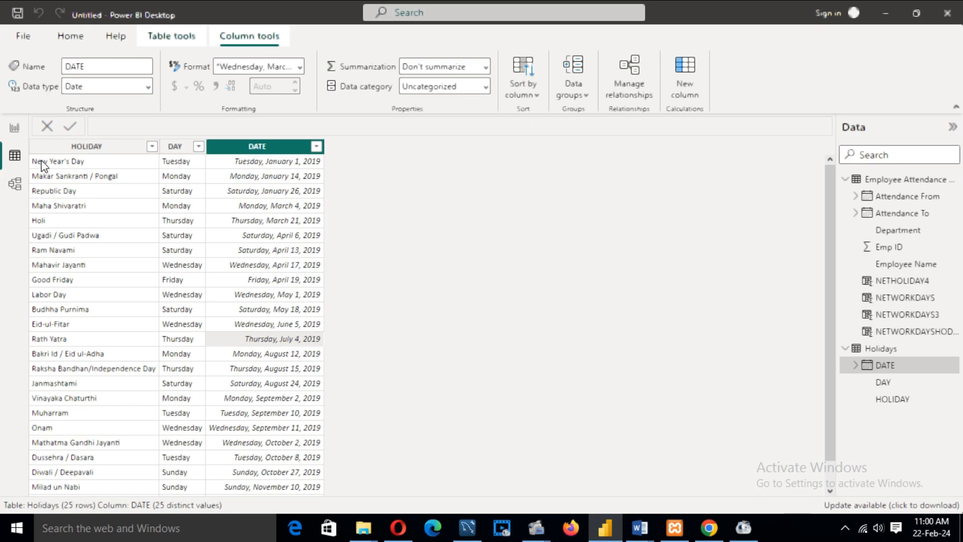
pyautogui.click(901, 333)
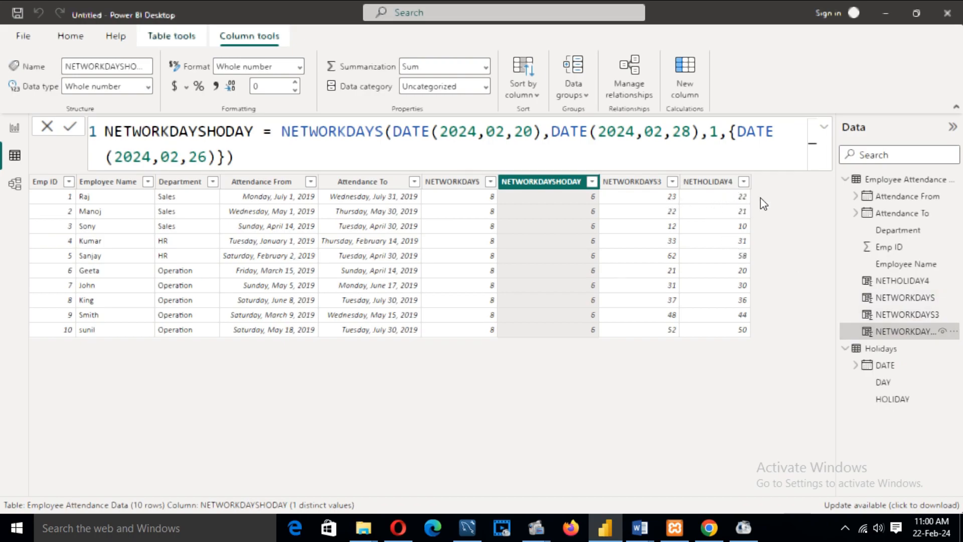
pyautogui.click(732, 195)
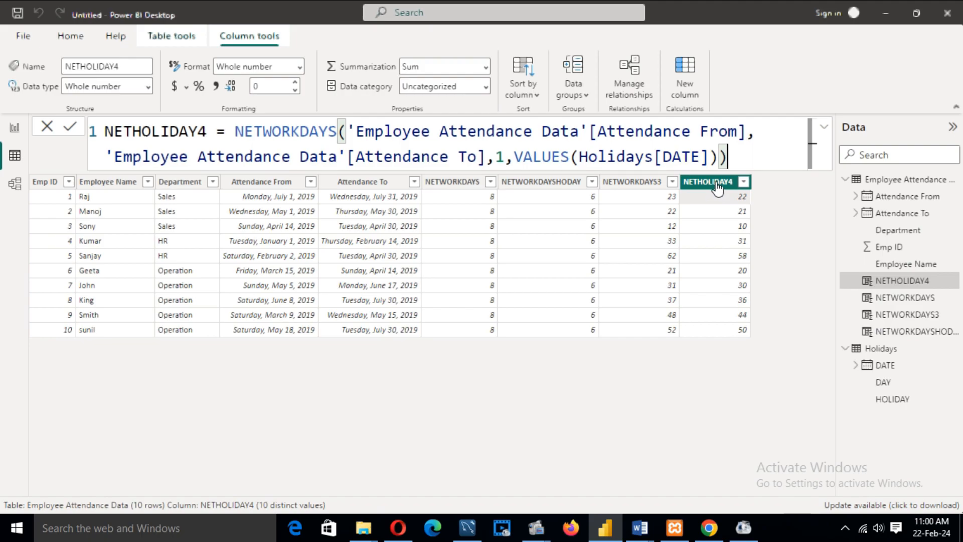